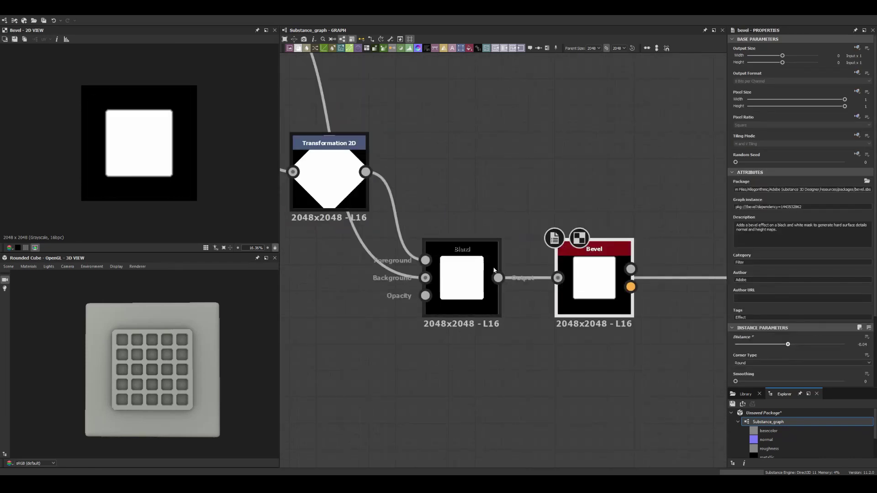
Step: Lower the rounded square's Bevel Distance slightly to tighten the bevel
left_click_drag(787, 344, 790, 345)
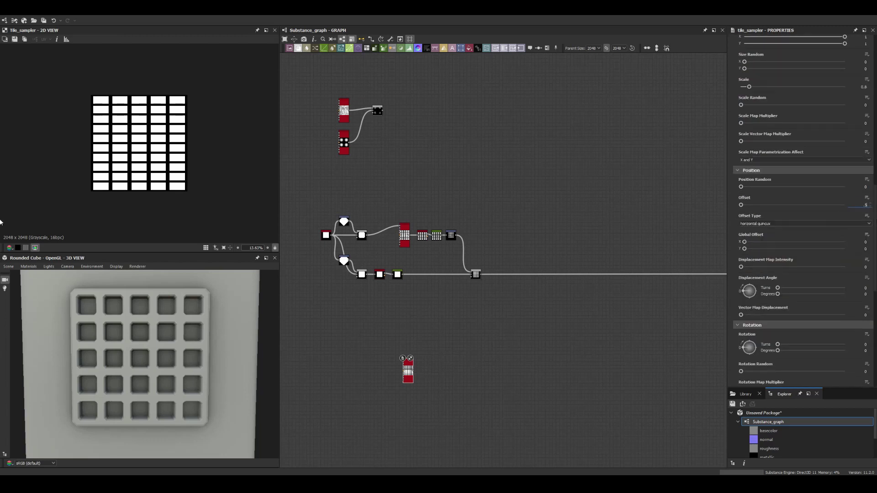
Step: Set the Tile Sampler Offset to 0.5 to stagger brick rows, then inspect the brick-grate blend
key("Return")
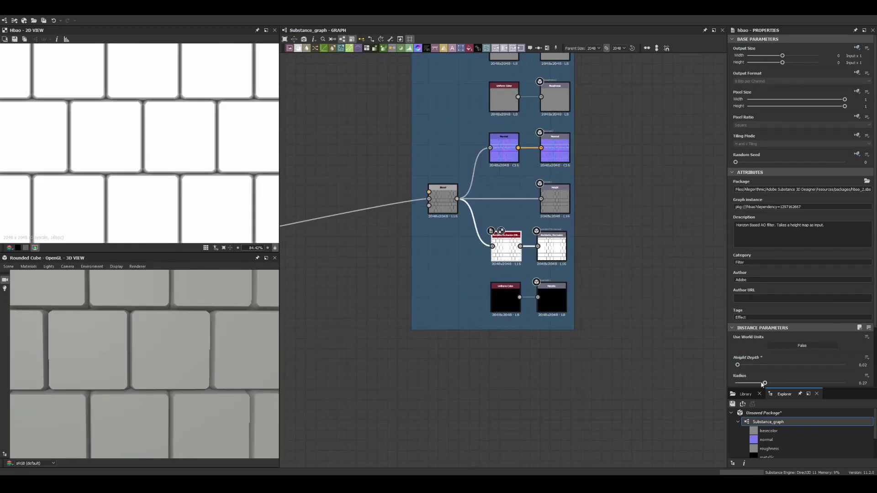
left_click(505, 202)
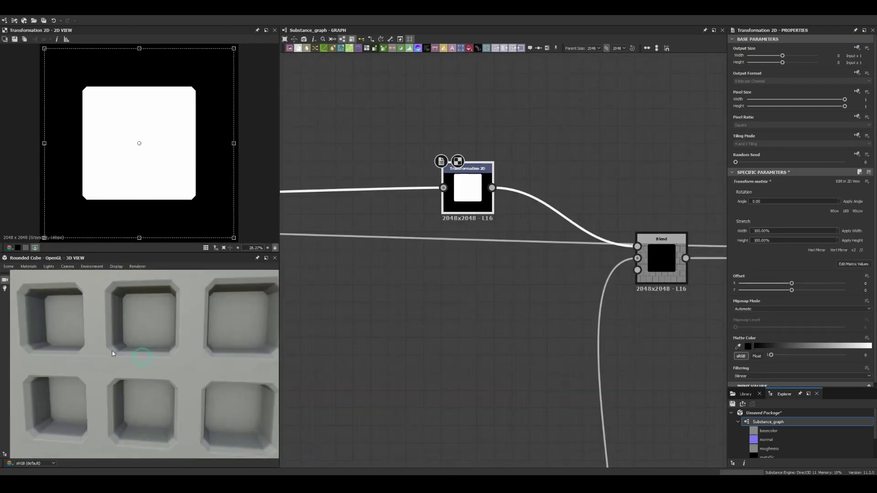
Step: Add noise nodes and lower the Slope Blur Grayscale intensity to soften brick warping
scroll(112, 353, "down", 5)
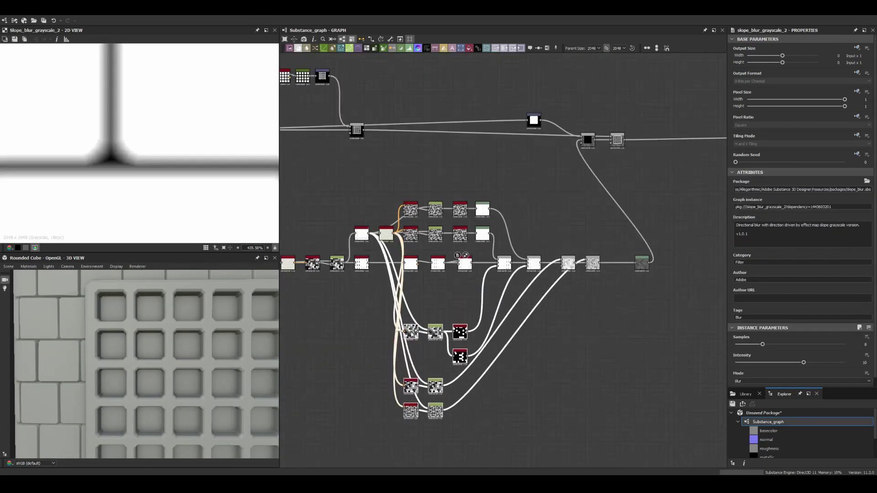
type("nois")
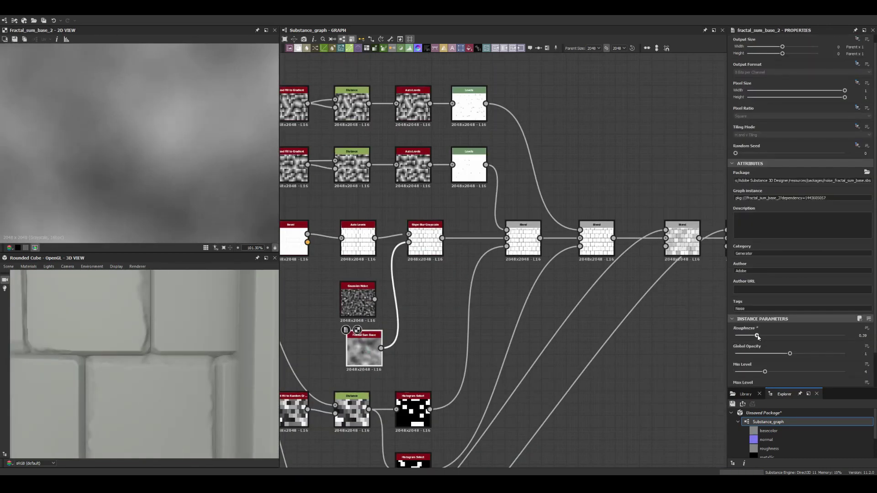
left_click_drag(742, 354, 740, 355)
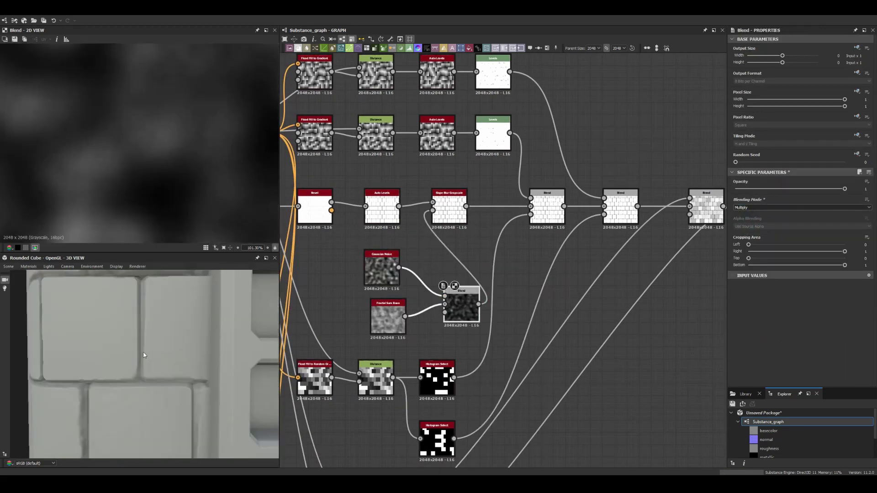
Step: Lower the Fractal Sum Base roughness and orbit the preview to check the worn bricks
left_click(388, 319)
scroll(799, 228, "down", 2)
left_click_drag(789, 297, 722, 301)
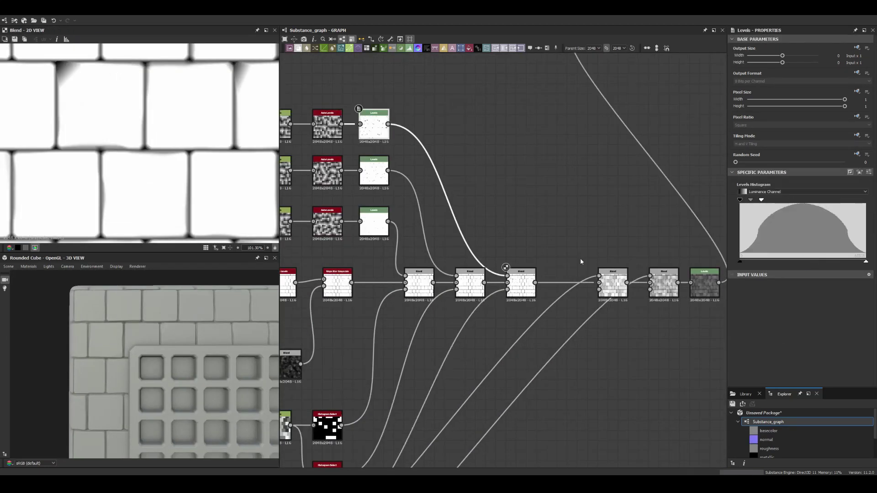
left_click_drag(151, 365, 187, 333)
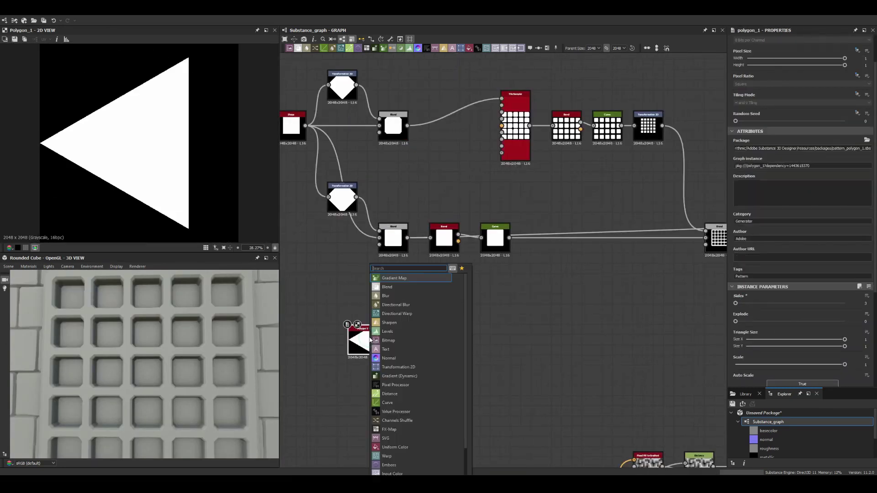
Step: Build the arrow from a transformed triangle and a narrow rectangle shaft, combined with a Blend
left_click(398, 367)
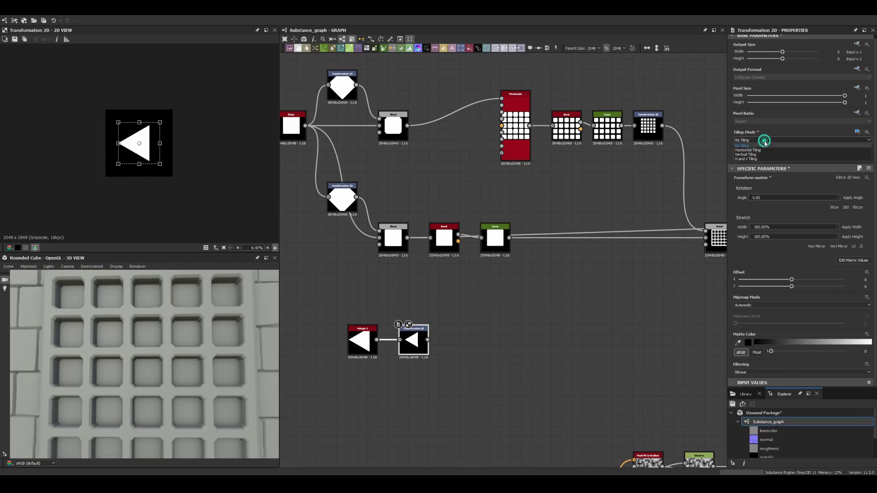
left_click_drag(844, 375, 812, 376)
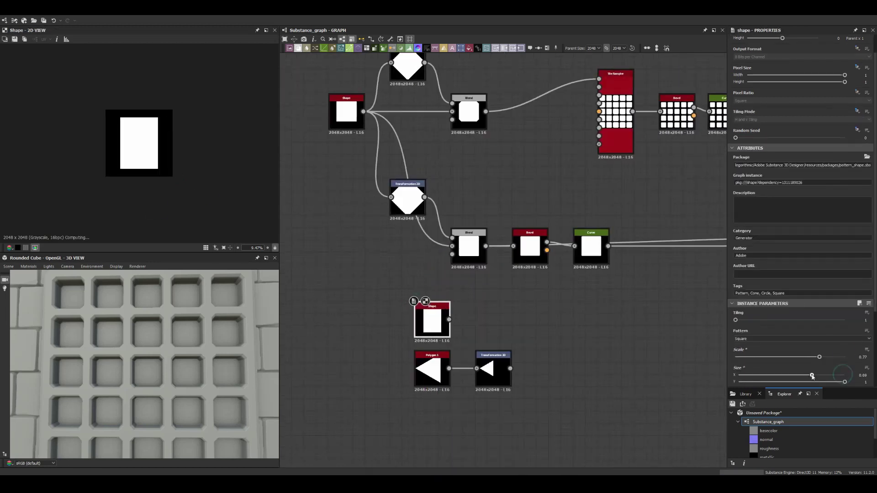
key("ctrl+b")
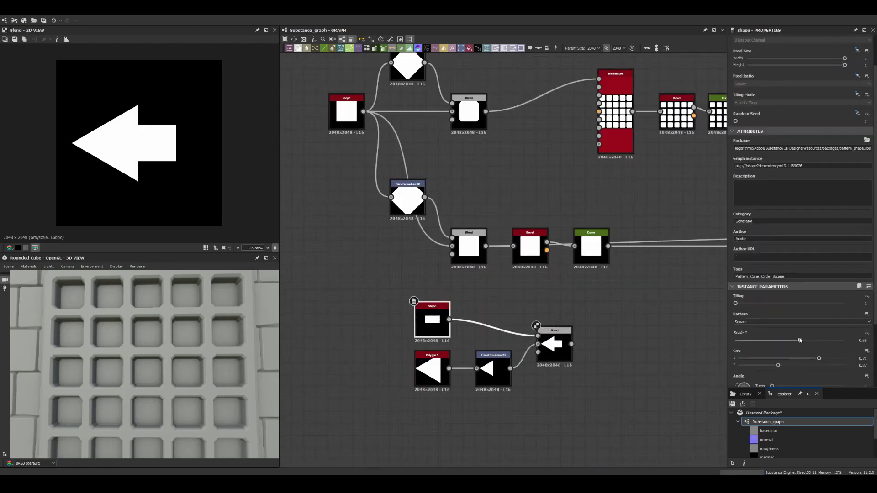
left_click_drag(151, 143, 167, 161)
middle_click_drag(488, 278, 437, 257)
scroll(436, 257, "down", 2)
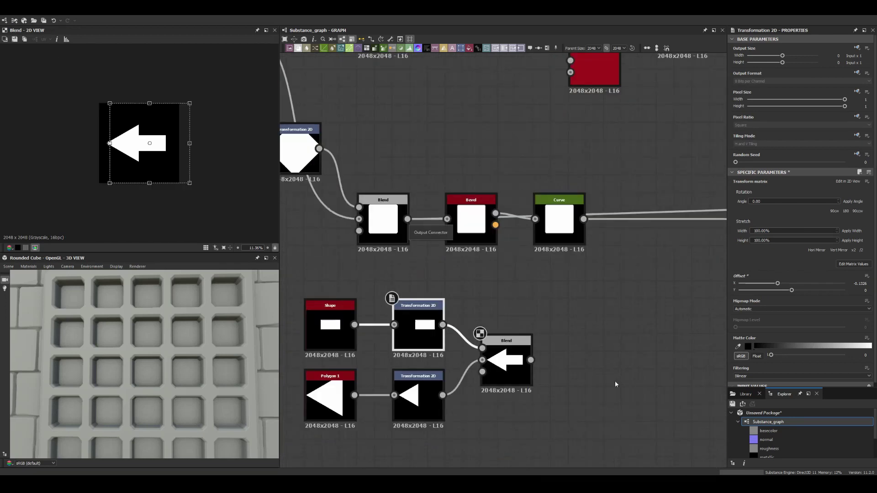
Step: Add a Mirror node after the arrow and move the arrow out beside the panel edge
left_click_drag(417, 304, 454, 274)
type("mirror")
key("Return")
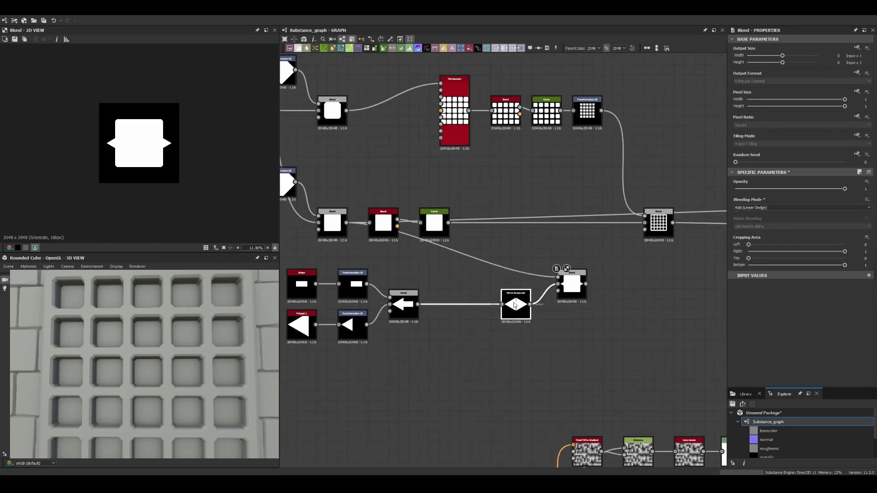
scroll(121, 142, "up", 3)
left_click_drag(120, 142, 95, 127)
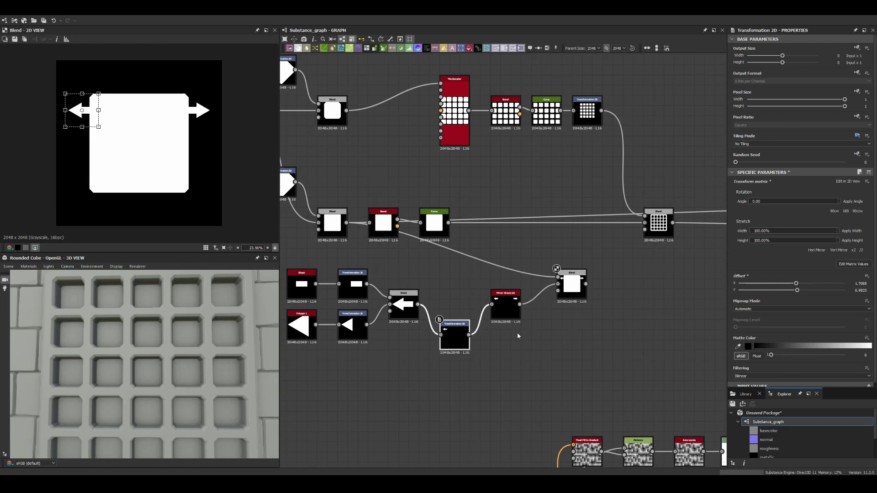
Step: Duplicate the Mirror node, wire the mirrored arrows into the panel blend, and check the panel curve
middle_click_drag(518, 336, 488, 305)
left_click(476, 275)
key("ctrl+c")
key("ctrl+v")
double_click(588, 254)
middle_click_drag(349, 204, 392, 224)
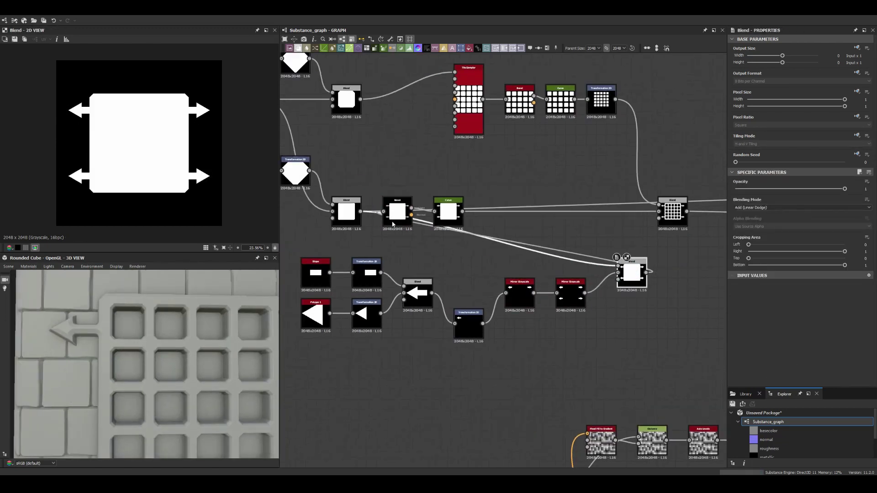
left_click(448, 211)
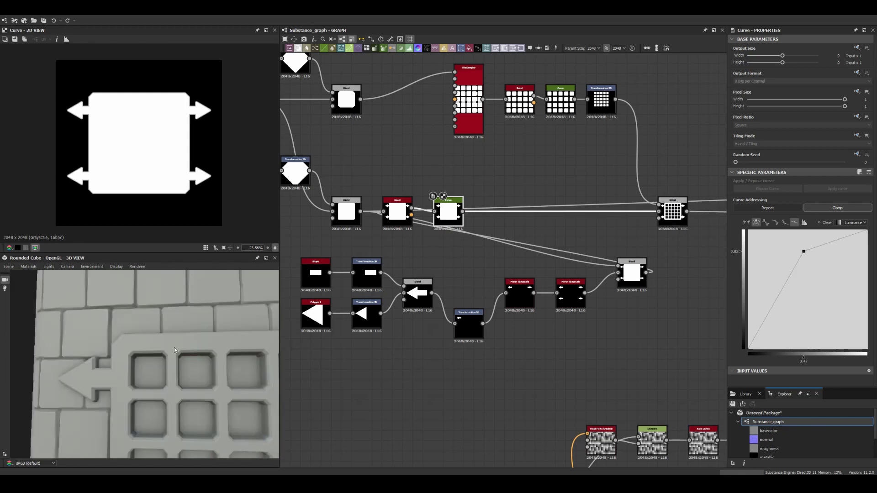
scroll(174, 347, "down", 5)
scroll(162, 334, "up", 5)
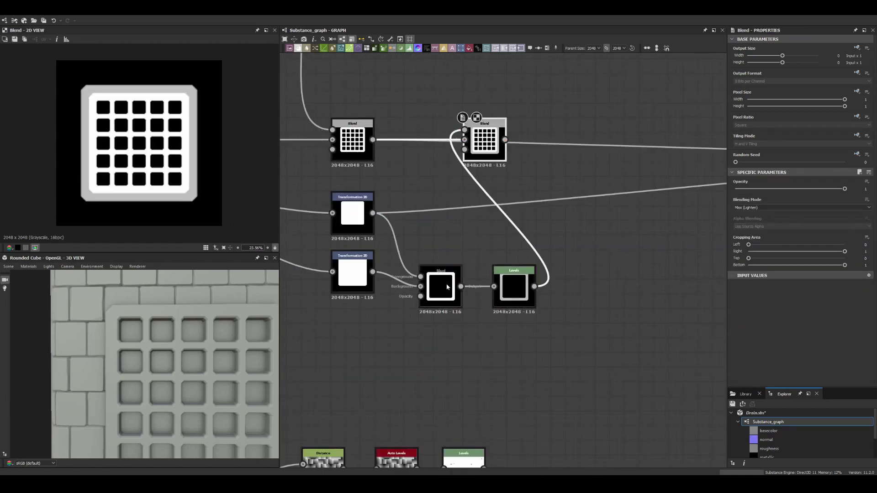
Step: Adjust a node parameter slider while building the raised frame and slotted bolt head
scroll(147, 323, "down", 5)
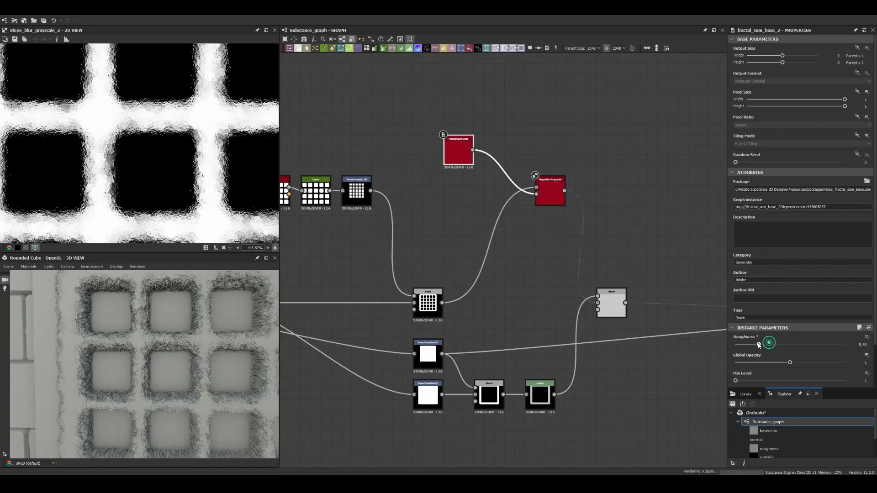
scroll(808, 351, "down", 2)
mouse_move(776, 345)
left_mouse_down()
mouse_move(743, 344)
mouse_move(758, 373)
left_mouse_up()
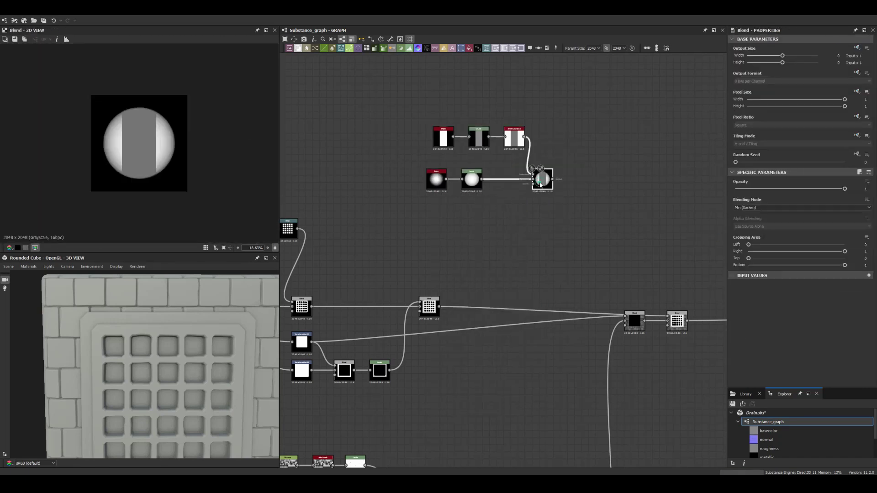
Step: Add a bolt Shape and a Tile Sampler with random scale, wired into the final Blend
left_click(766, 276)
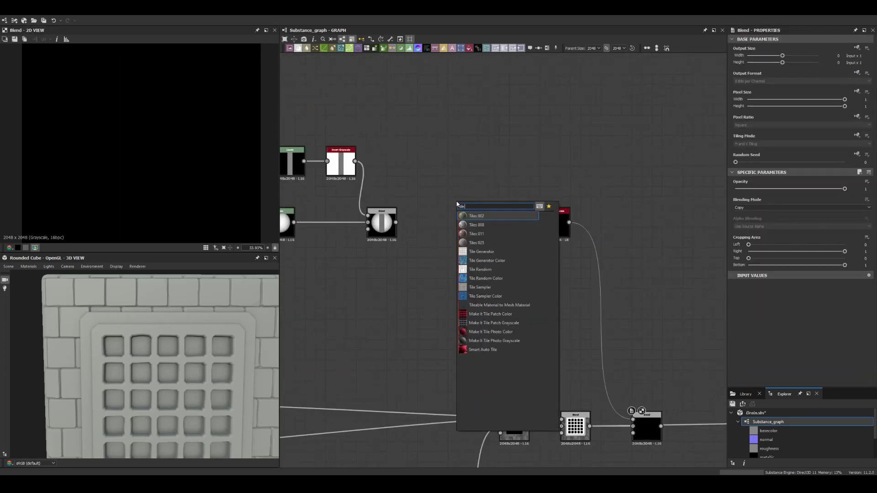
left_click(479, 287)
left_click_drag(396, 222, 439, 175)
scroll(742, 328, "down", 10)
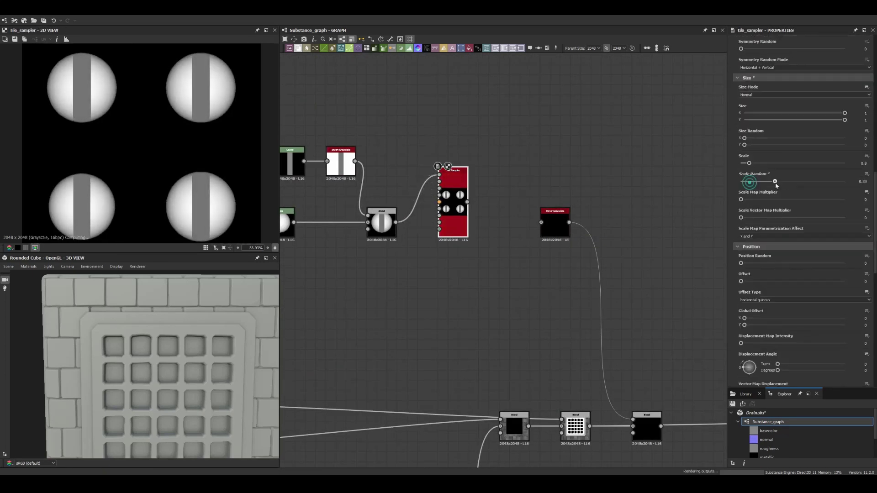
left_click_drag(328, 124, 492, 342)
double_click(507, 350)
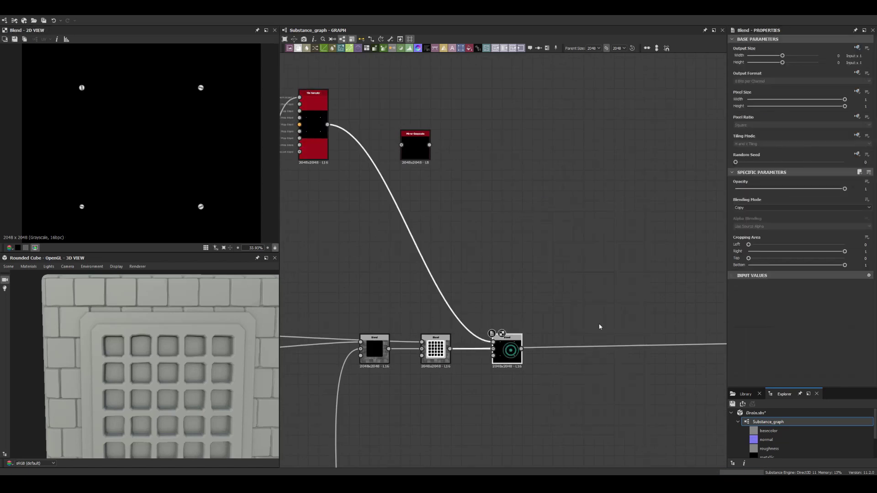
left_click(322, 142)
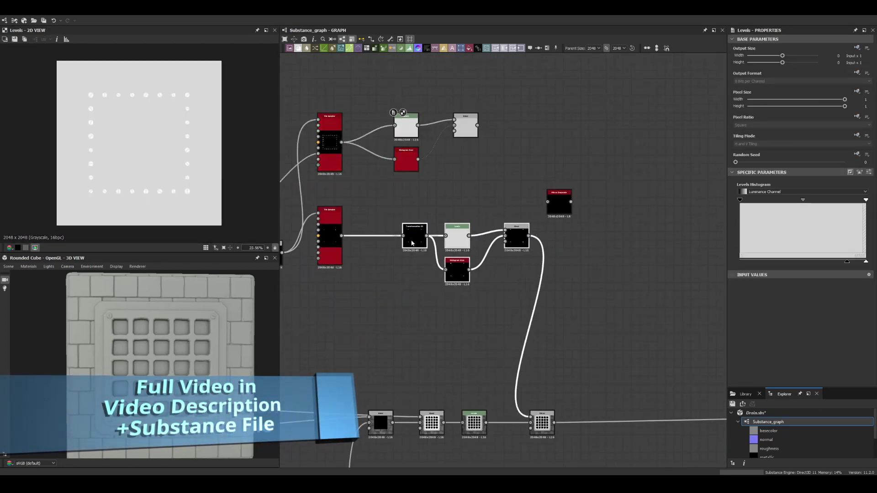
Step: Reduce bolt position jitter, raise the Levels minimum output, and preview on a rounded cylinder
left_click(412, 356)
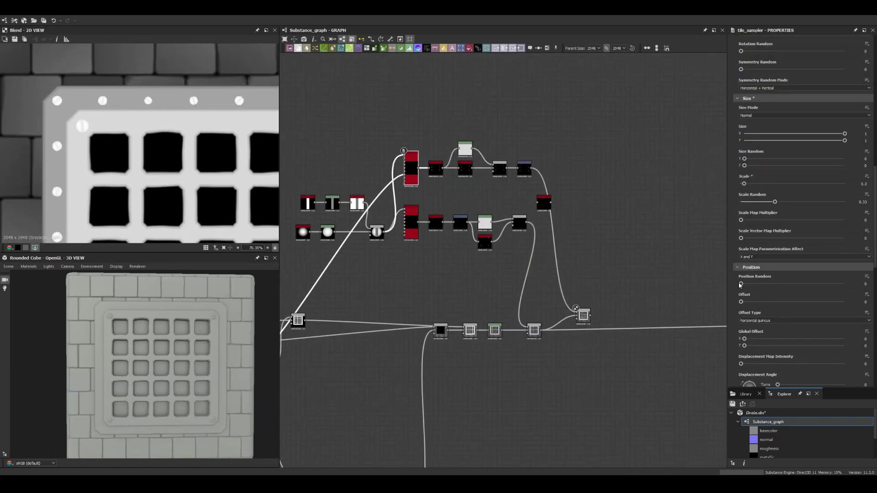
left_click_drag(742, 285, 741, 285)
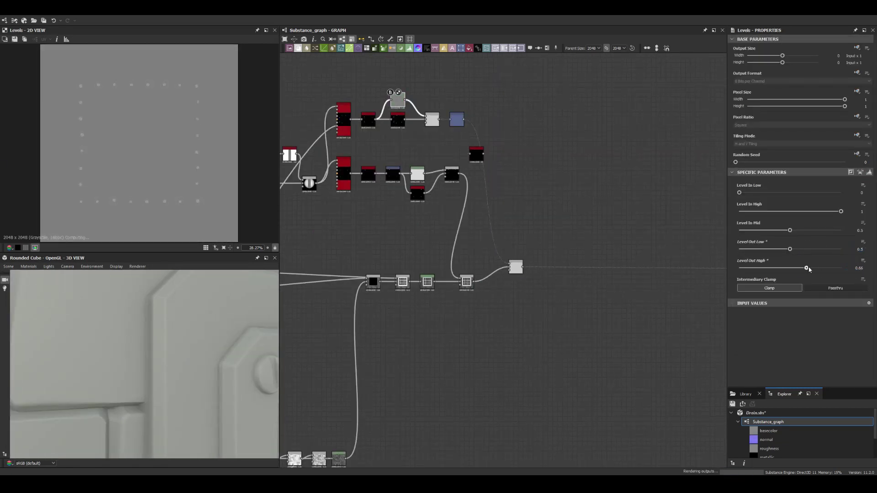
key("Return")
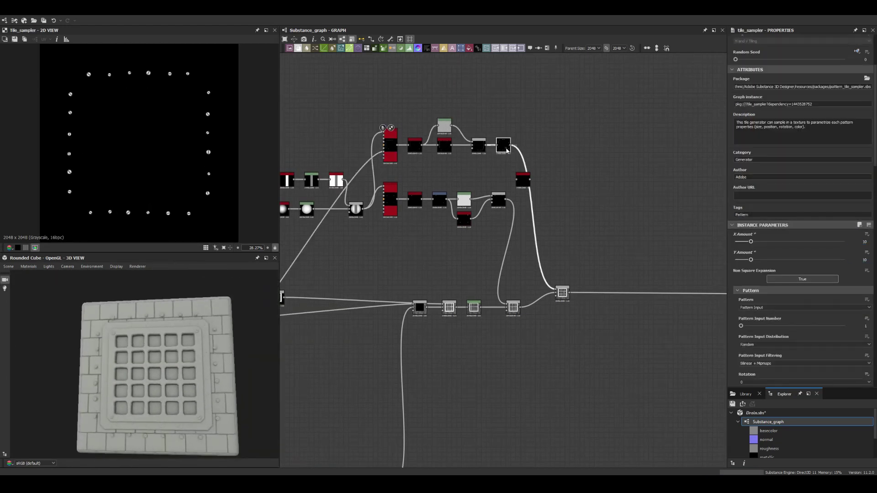
double_click(506, 151)
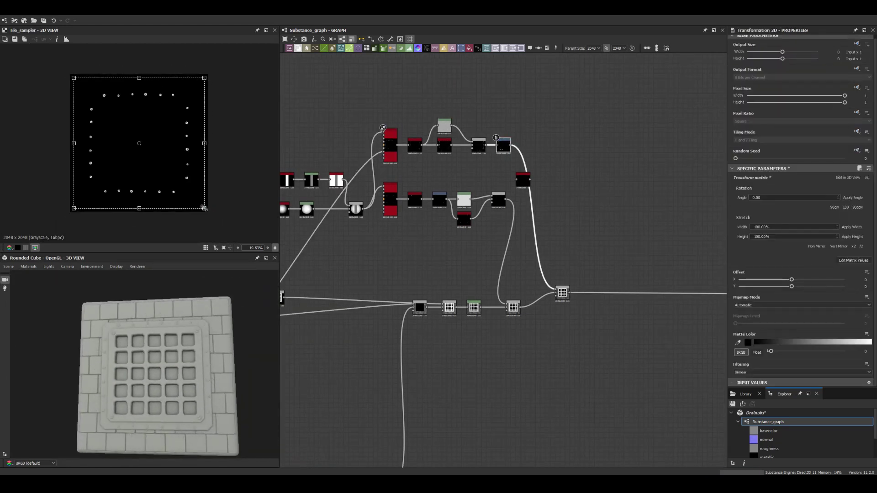
left_click(25, 358)
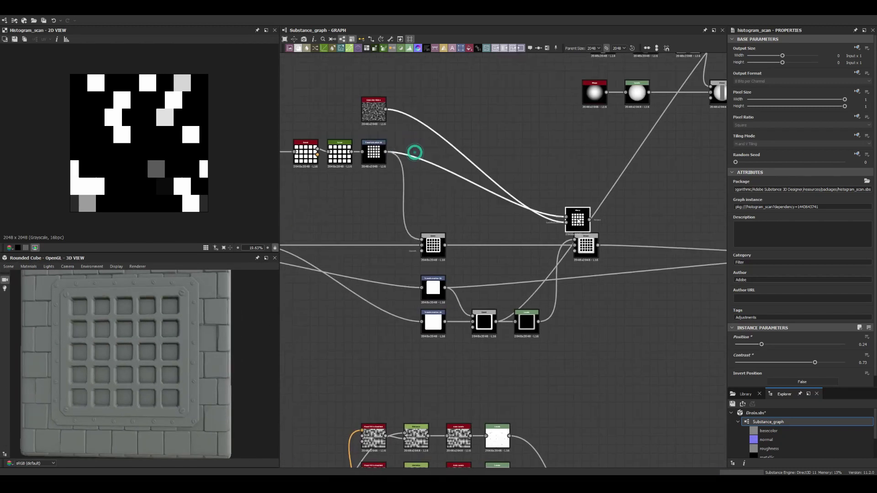
Step: Insert a Levels node after the grate's Transformation 2D
left_click(485, 246)
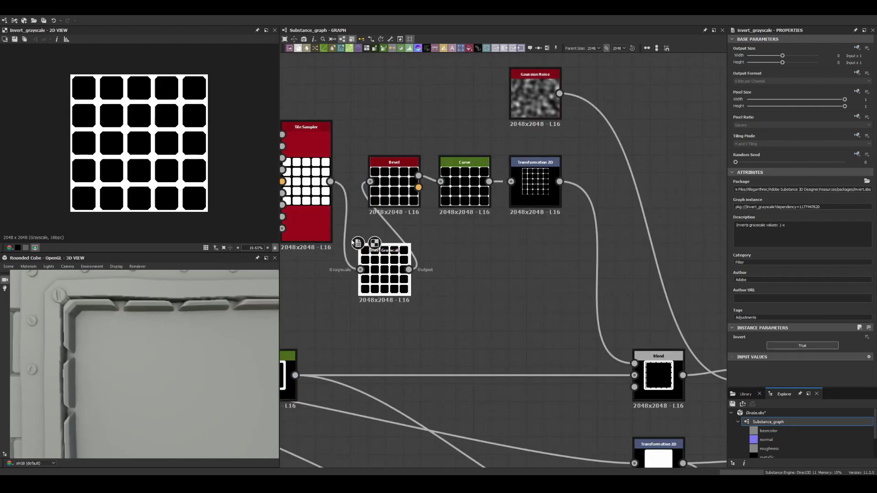
key("space")
left_click(487, 226)
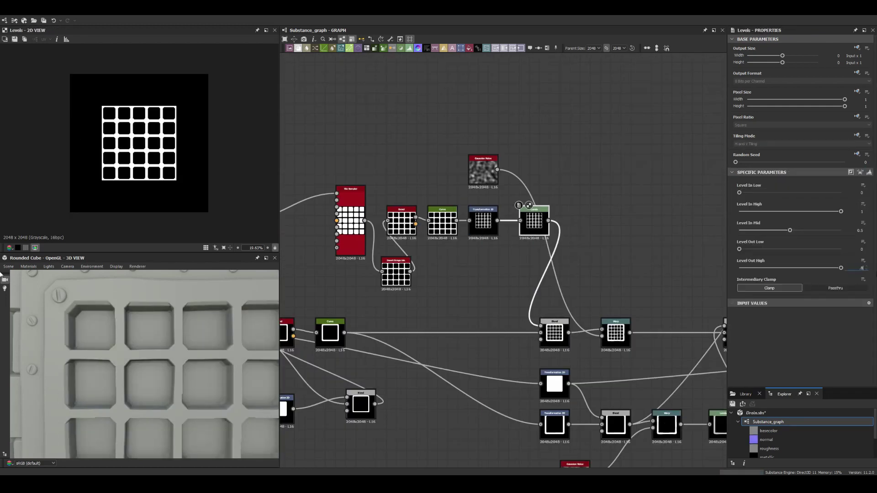
Step: Raise the Curve node's midpoint to brighten the grate and review the new Levels node
left_click(442, 220)
left_click_drag(775, 293, 758, 302)
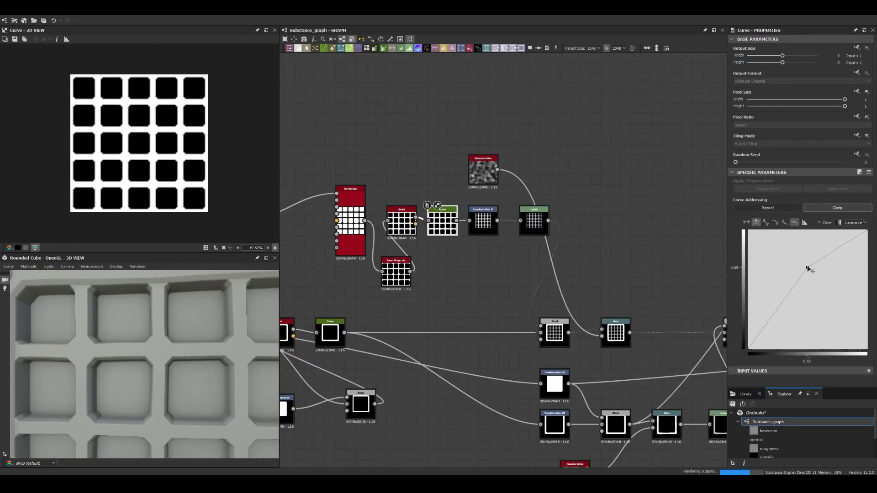
scroll(213, 294, "down", 5)
left_click(533, 221)
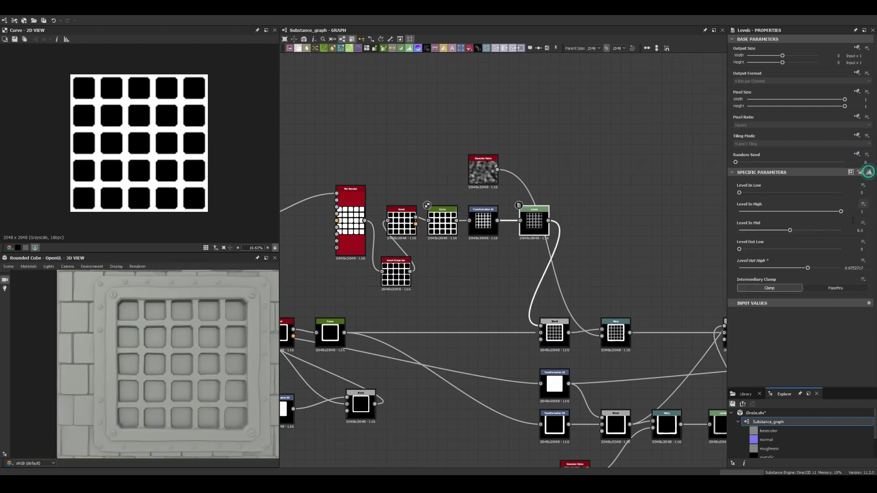
left_click(483, 220)
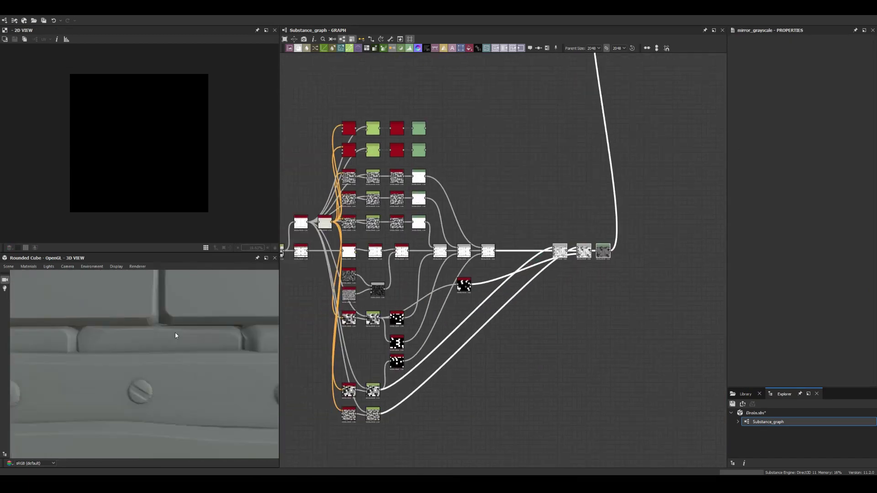
Step: Feed the lower Distance output into the Blur HQ Grayscale node
left_click(445, 375)
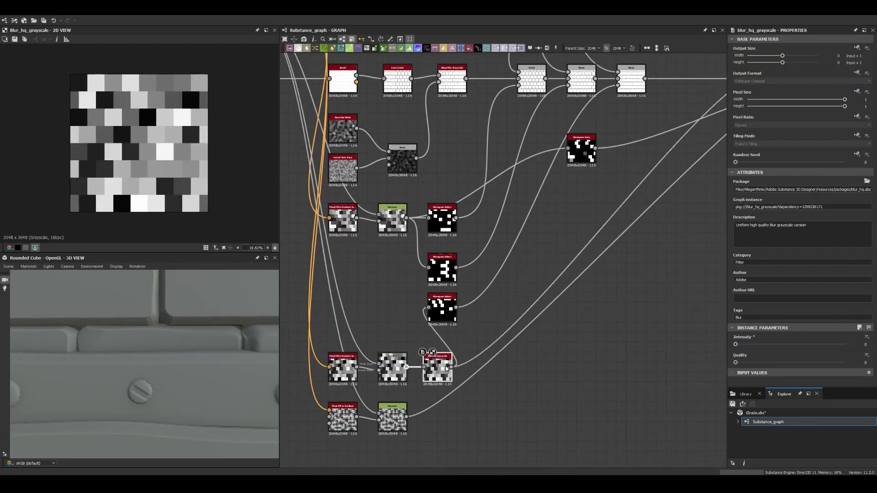
left_click_drag(406, 367, 457, 388)
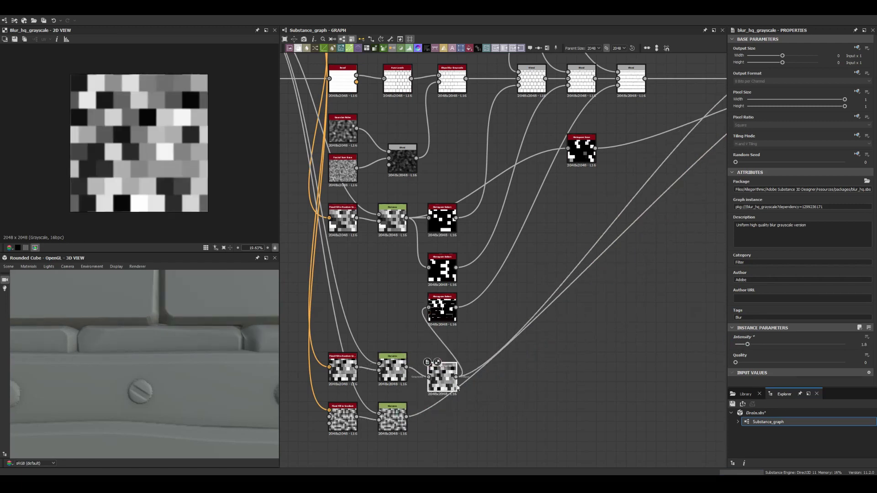
scroll(428, 259, "up", 3)
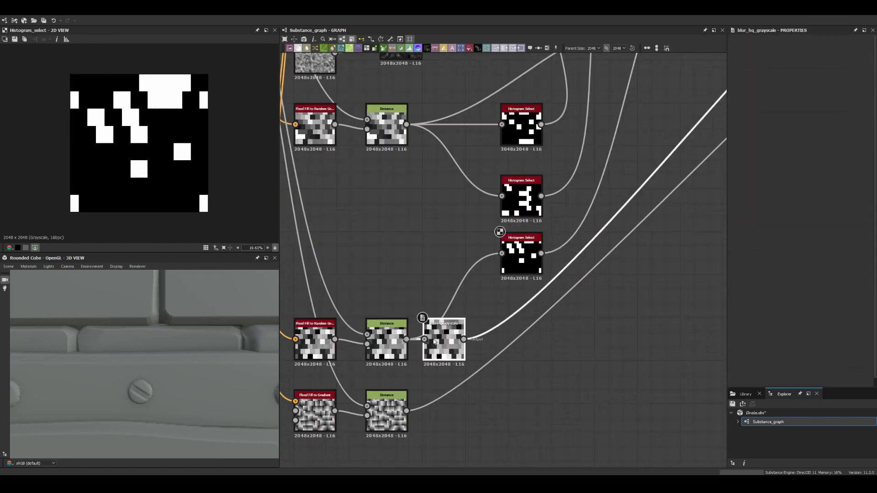
middle_click_drag(395, 174, 428, 260)
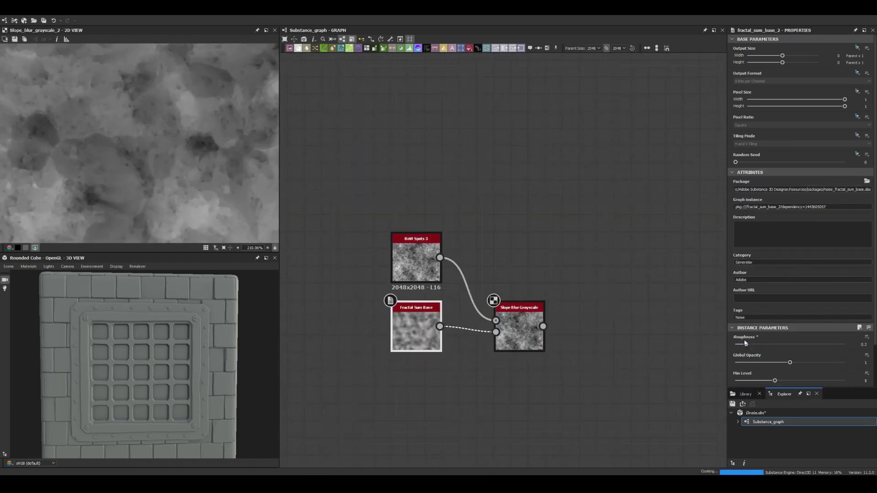
Step: Add Dirt Spots noise, a warp after Slope Blur, a Gradient Map and a Histogram Scan
key("space")
type("di")
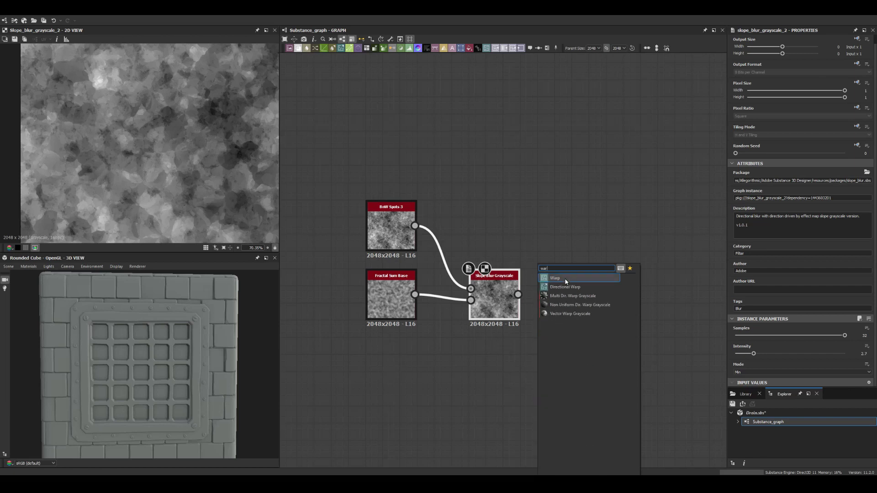
left_click(573, 295)
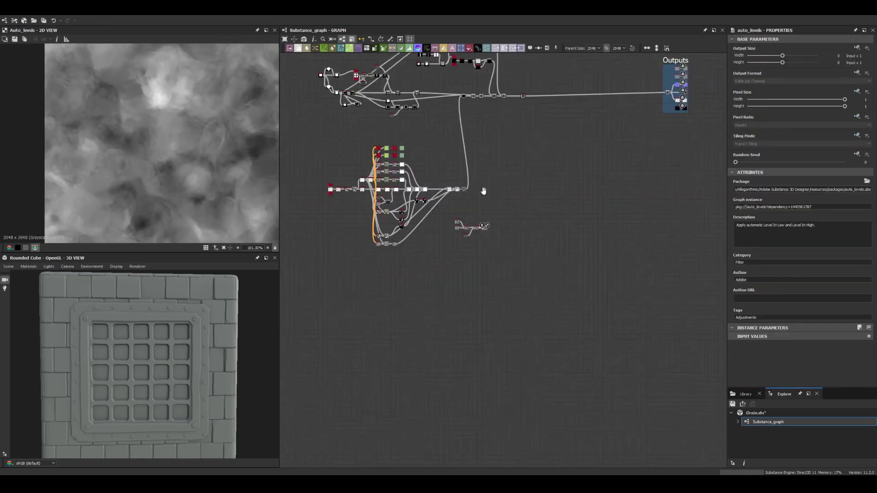
left_click(552, 280)
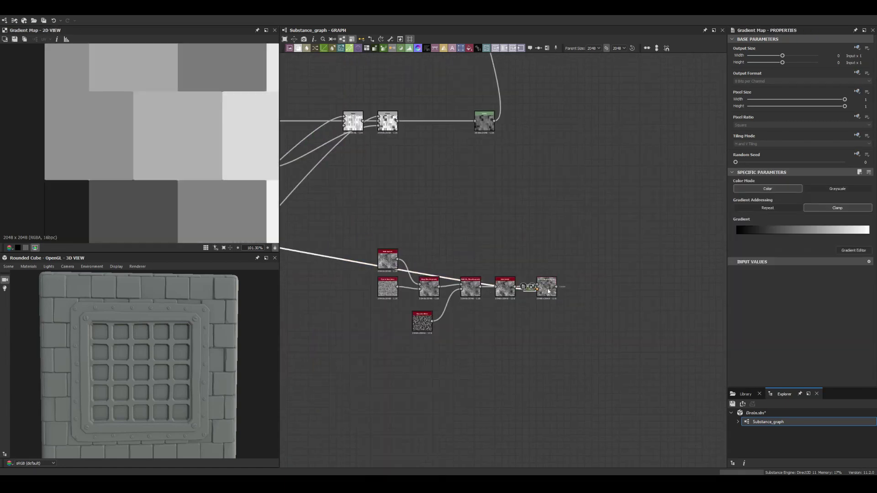
left_click(581, 284)
scroll(485, 257, "down", 3)
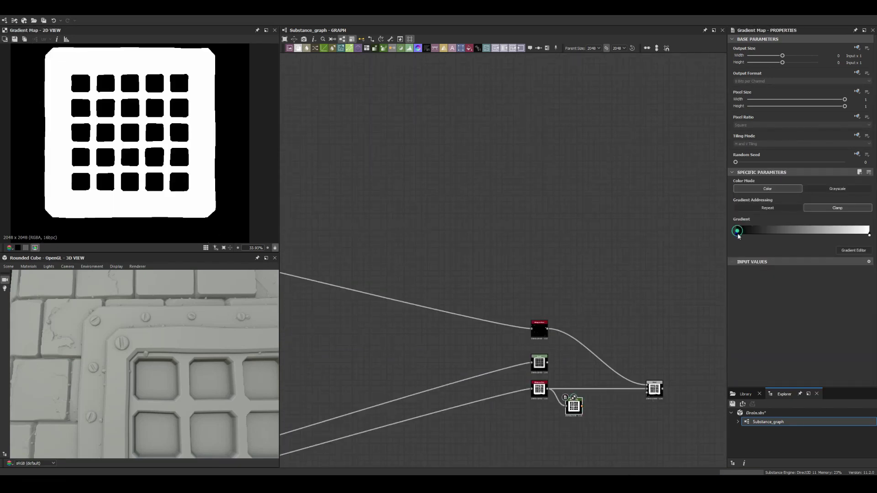
Step: Connect the Levels grate mask to the bottom material output and lift it to mid grey
mouse_move(567, 402)
middle_mouse_down()
mouse_move(469, 239)
mouse_move(382, 169)
middle_mouse_up()
left_click_drag(520, 162, 470, 242)
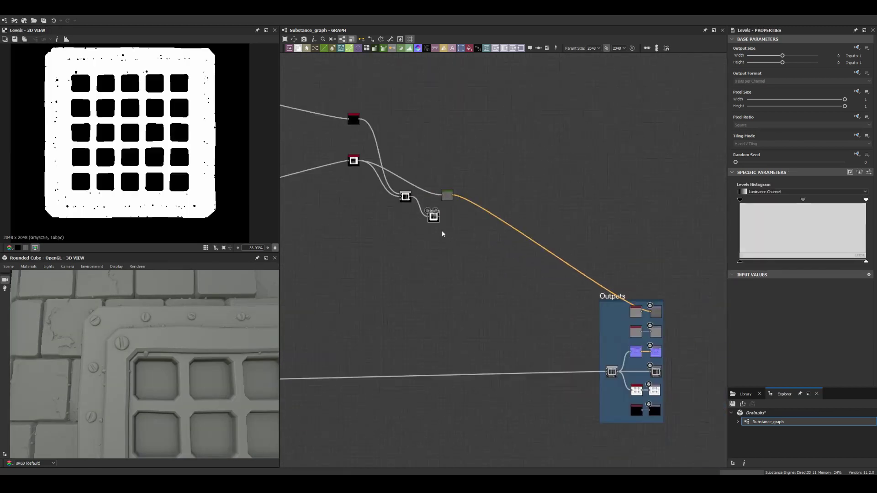
middle_click_drag(442, 234, 406, 161)
left_click_drag(397, 144, 481, 335)
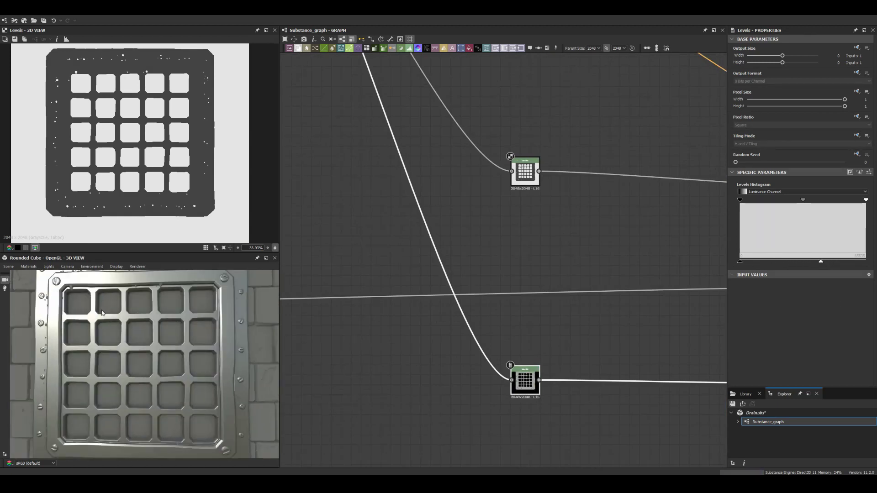
left_click_drag(794, 264, 802, 265)
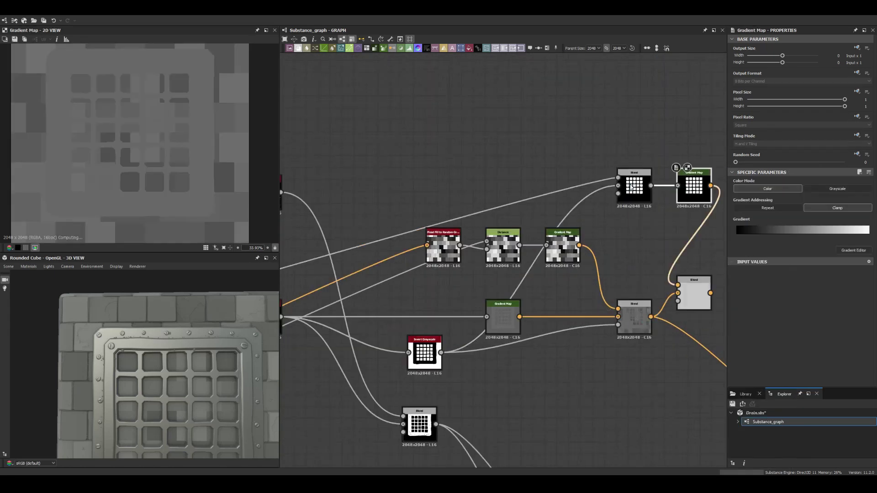
Step: Edit the Gradient Map's colour gradient for the grey base colour map
double_click(566, 128)
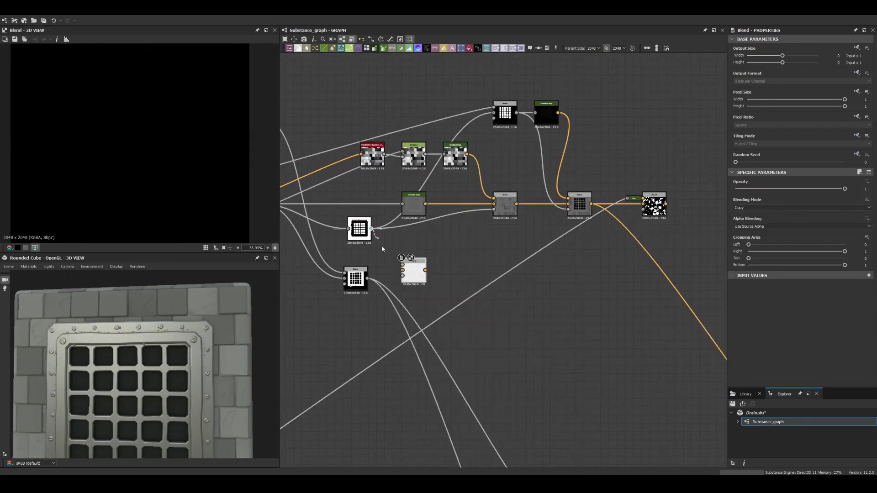
scroll(196, 303, "up", 5)
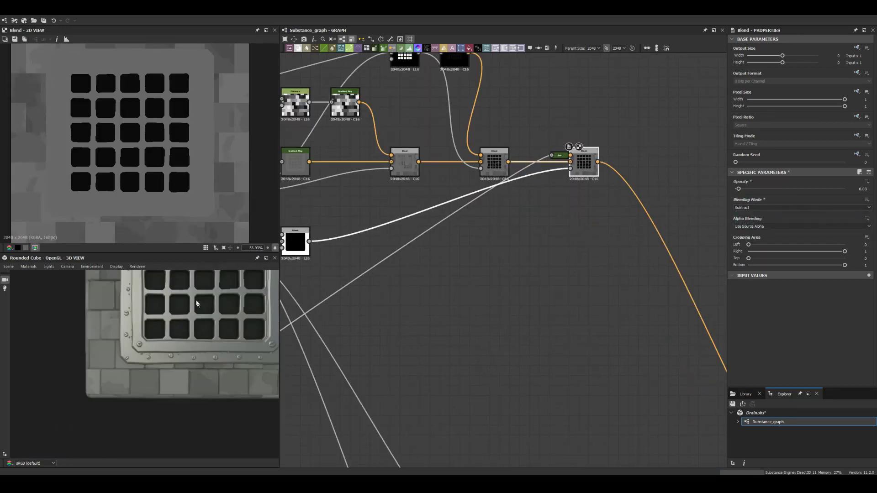
scroll(170, 333, "up", 3)
scroll(440, 378, "down", 5)
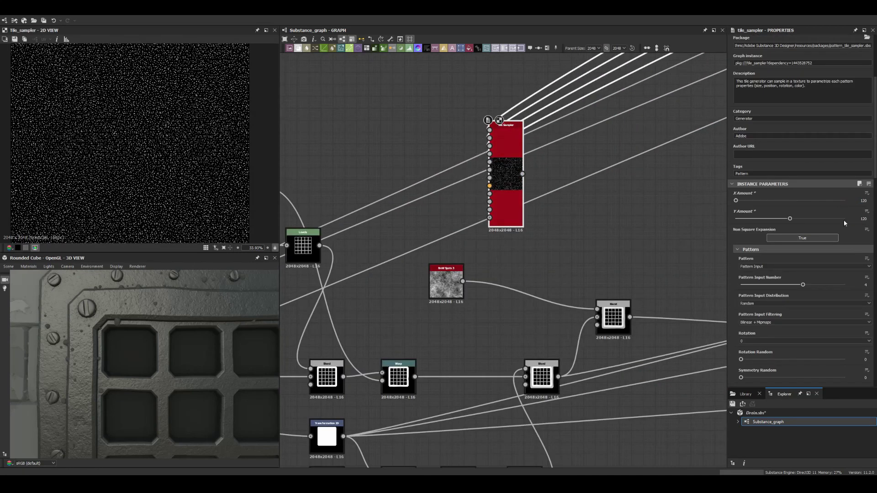
Step: Confirm the new X Amount value and check the Blend node's output
key("Return")
scroll(799, 228, "down", 5)
left_click_drag(522, 174, 597, 310)
left_click(611, 319)
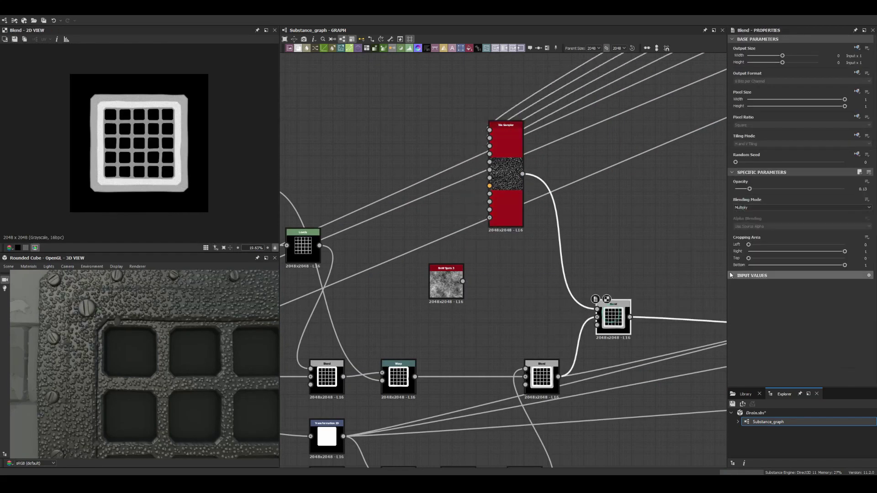
left_click(506, 137)
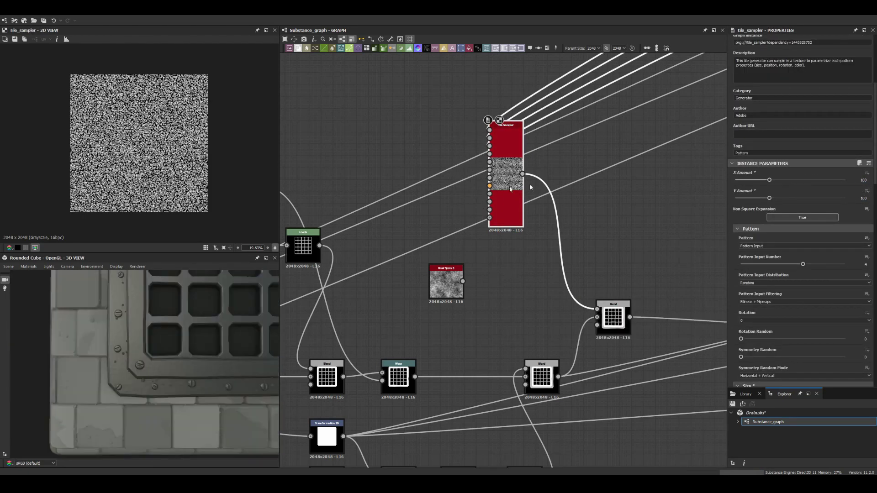
Step: Add a Safe Transform Grayscale node in an empty graph area and preview the Blend
scroll(411, 274, "down", 5)
middle_click_drag(503, 274, 567, 287)
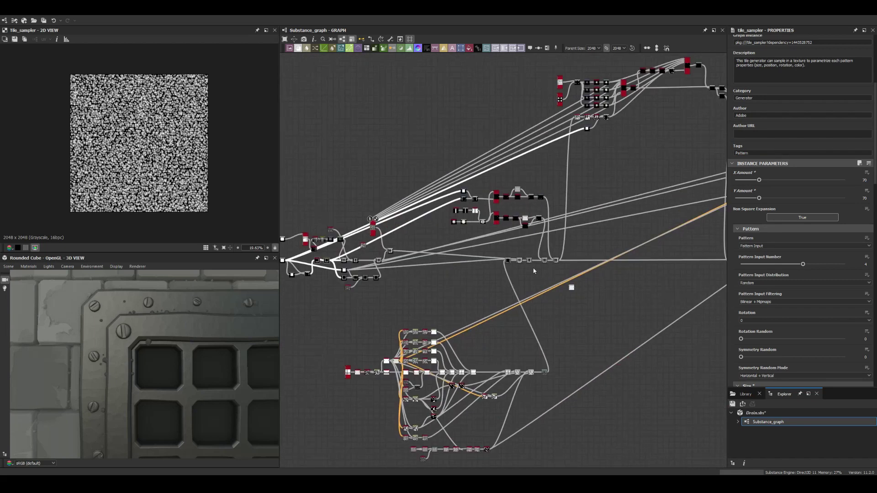
scroll(709, 174, "up", 5)
middle_click_drag(468, 168, 524, 151)
key("space")
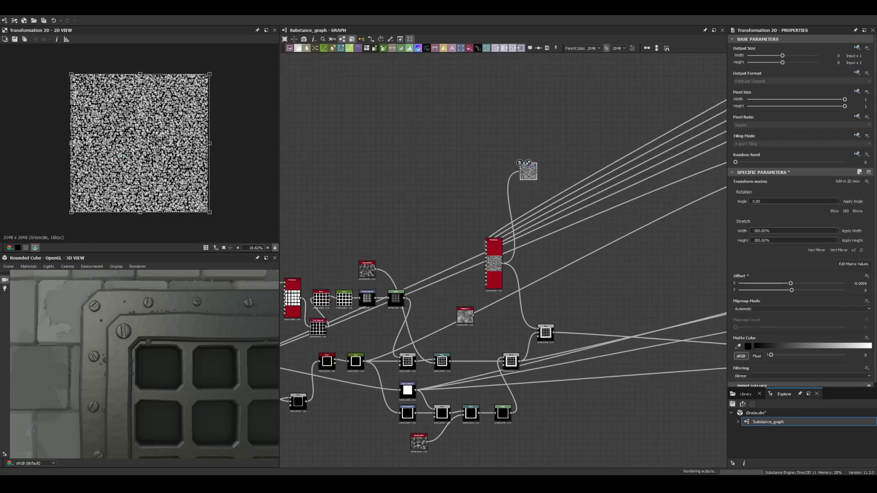
left_click(670, 202)
scroll(446, 226, "up", 2)
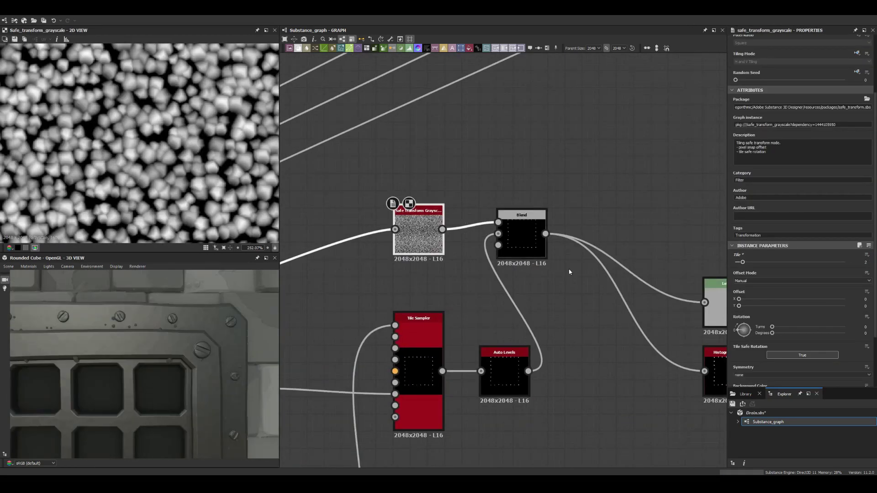
scroll(174, 336, "up", 5)
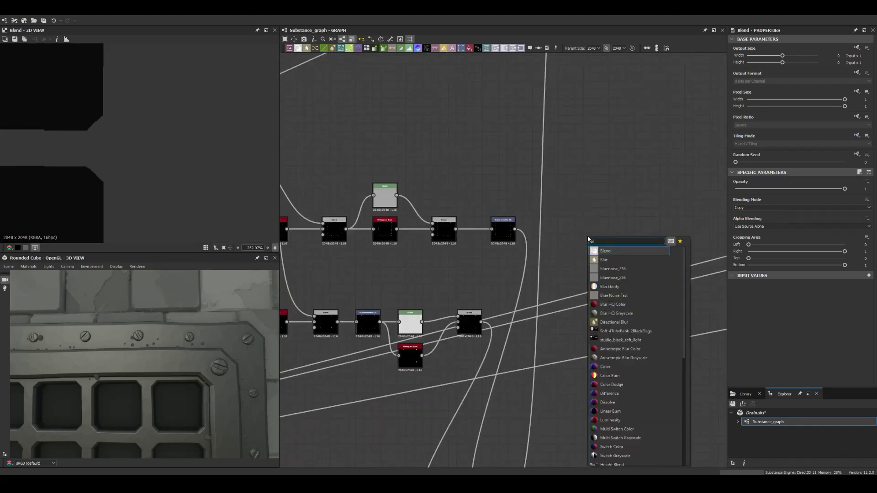
Step: Set the Blend to Multiply, wire in the Histogram Scan, and raise its Position to 0.86
left_click(747, 206)
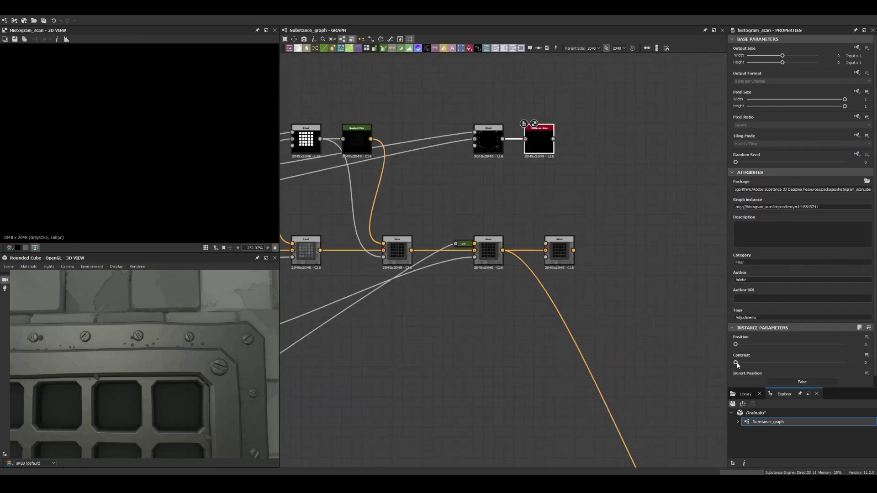
left_click_drag(553, 139, 546, 243)
left_click_drag(790, 344, 827, 343)
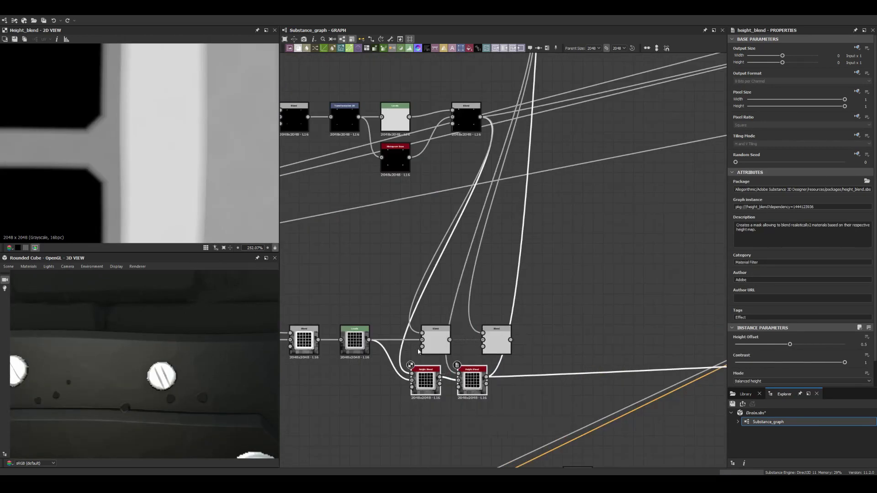
scroll(418, 351, "down", 1)
left_click(462, 343)
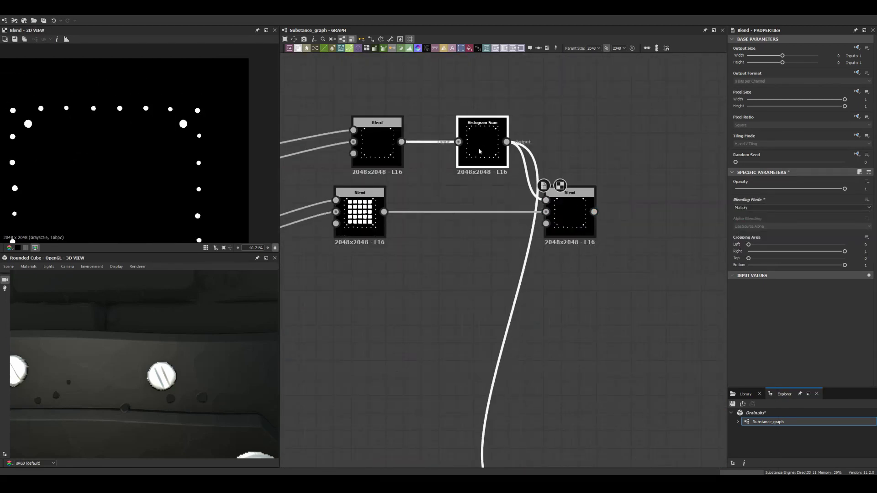
left_click(479, 151)
scroll(587, 235, "down", 3)
scroll(478, 229, "up", 3)
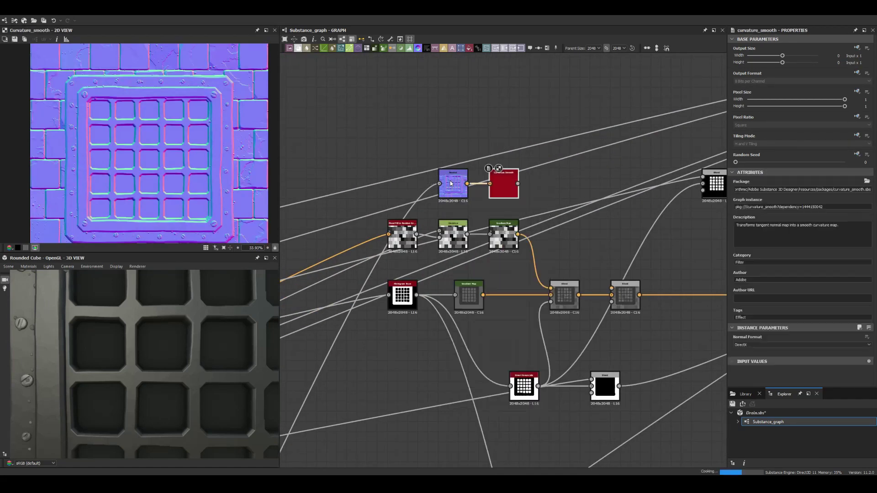
Step: Set the curvature Histogram Scan Position to 0.49 and Contrast to 0.98
left_click_drag(780, 347, 789, 345)
left_click_drag(832, 362, 843, 364)
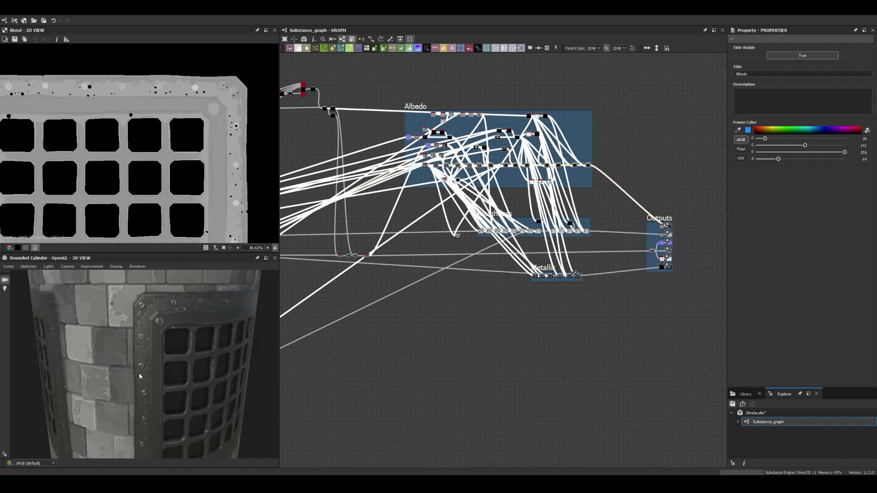
left_click_drag(139, 376, 168, 349)
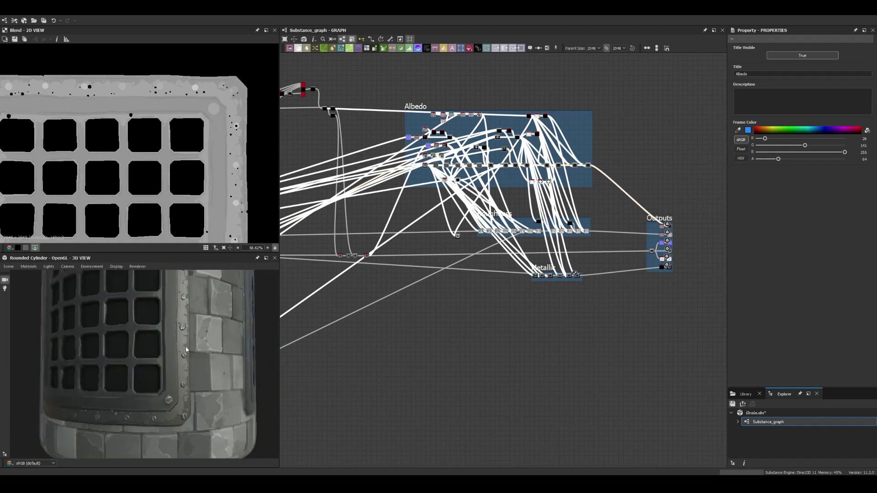
scroll(506, 236, "up", 5)
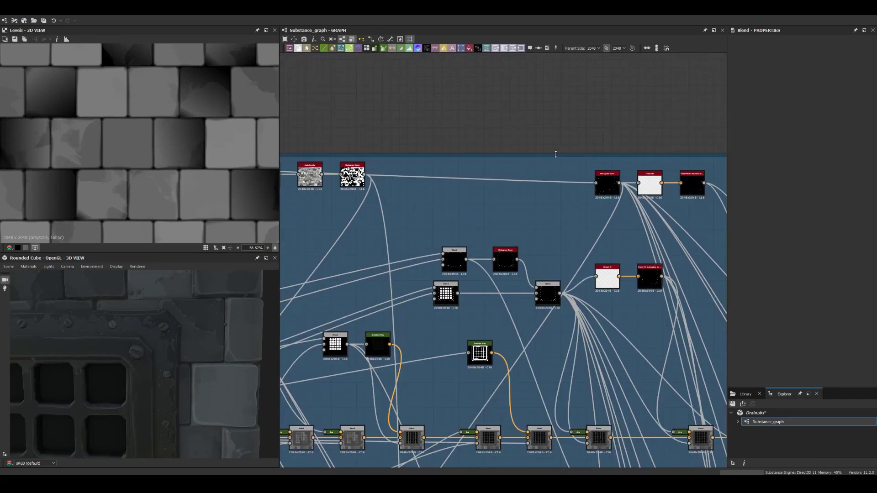
Step: Feed Gaussian Noise into the Warp, add an Invert, and lower the dirt Blend opacity to 0.08
key("space")
type("tile")
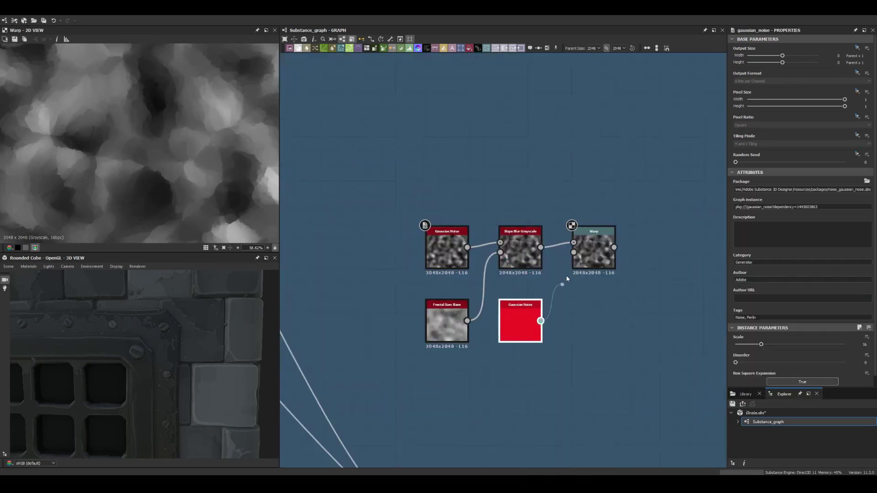
left_click_drag(736, 362, 802, 362)
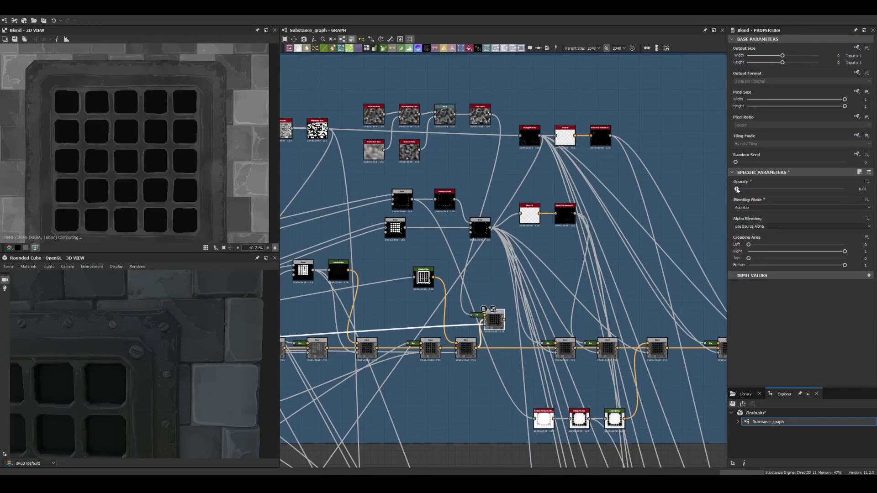
left_click_drag(539, 350, 542, 344)
key("ctrl+v")
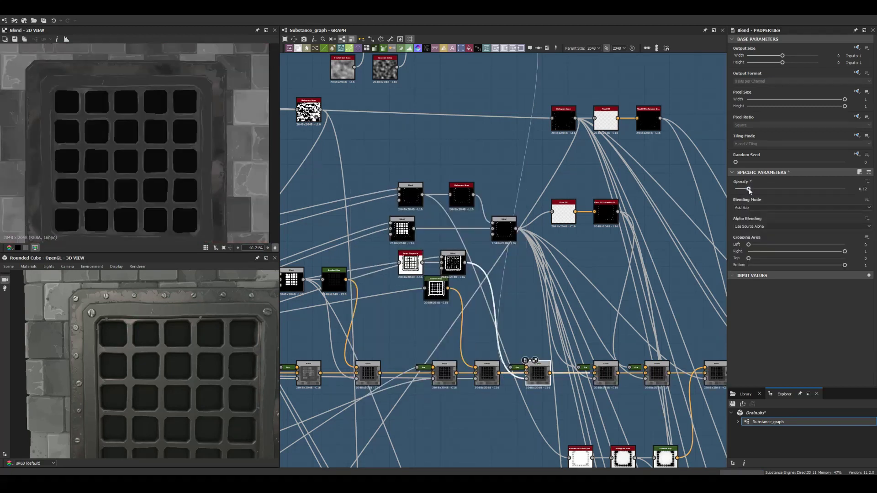
left_click_drag(750, 191, 744, 190)
scroll(629, 276, "down", 5)
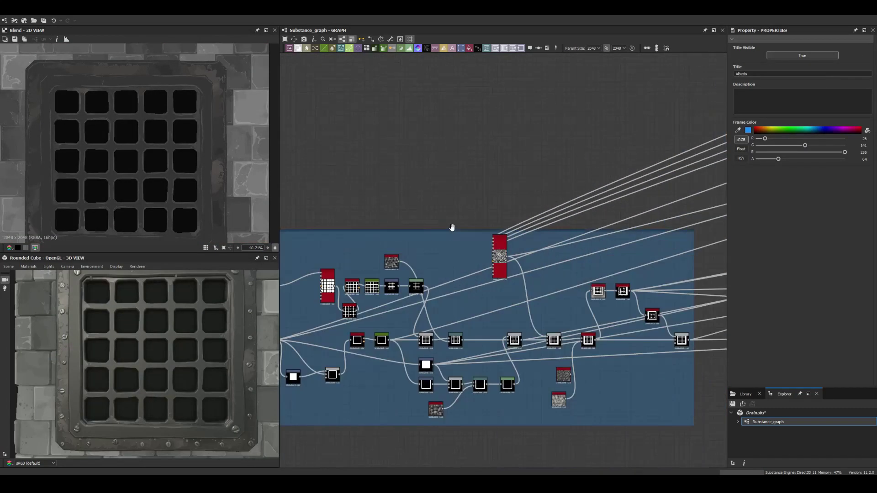
Step: Use the bevelled waveform as the Tile Sampler pattern and raise the noise Blend opacity to 0.46
left_click_drag(455, 230, 452, 180)
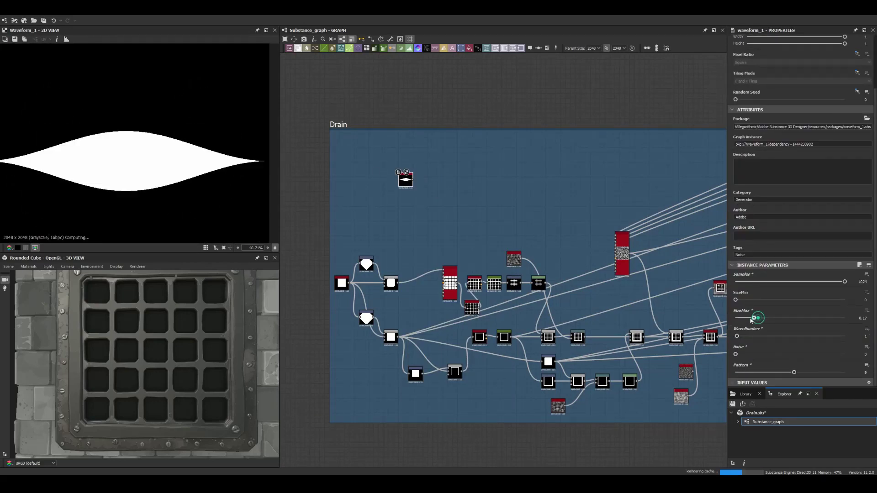
left_click(626, 184)
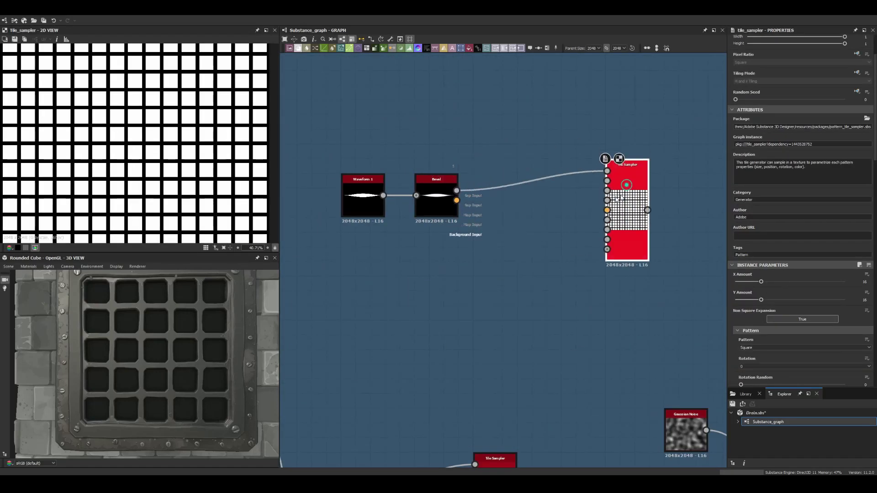
left_click(749, 250)
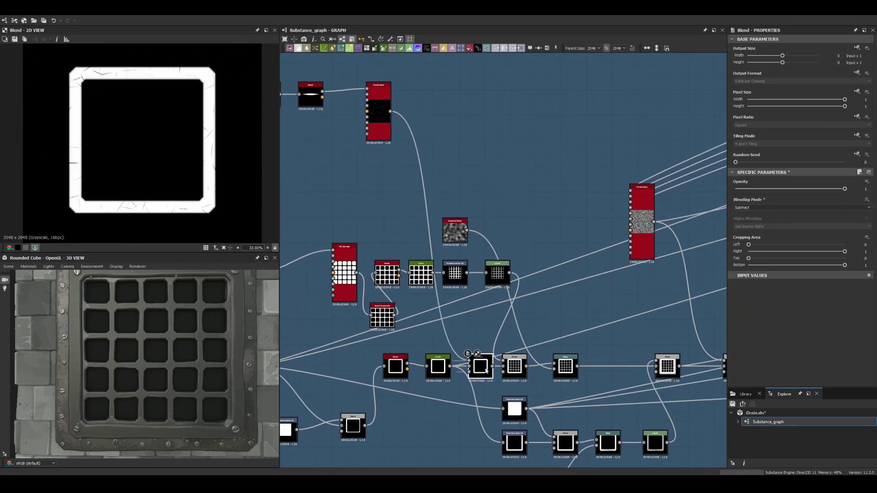
scroll(485, 370, "up", 3)
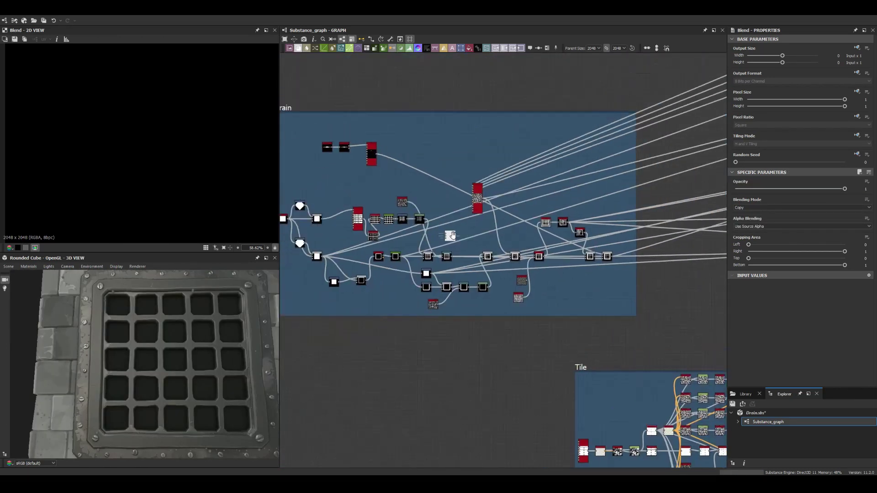
left_click(405, 323)
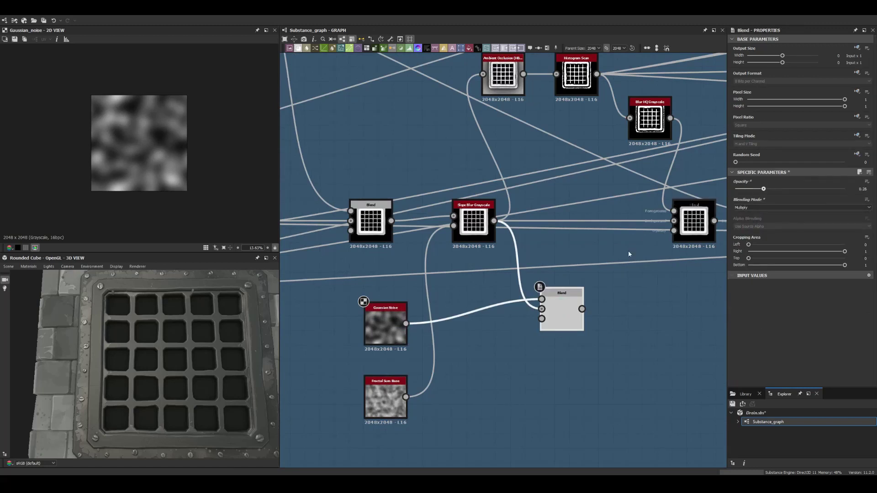
left_click_drag(763, 189, 786, 189)
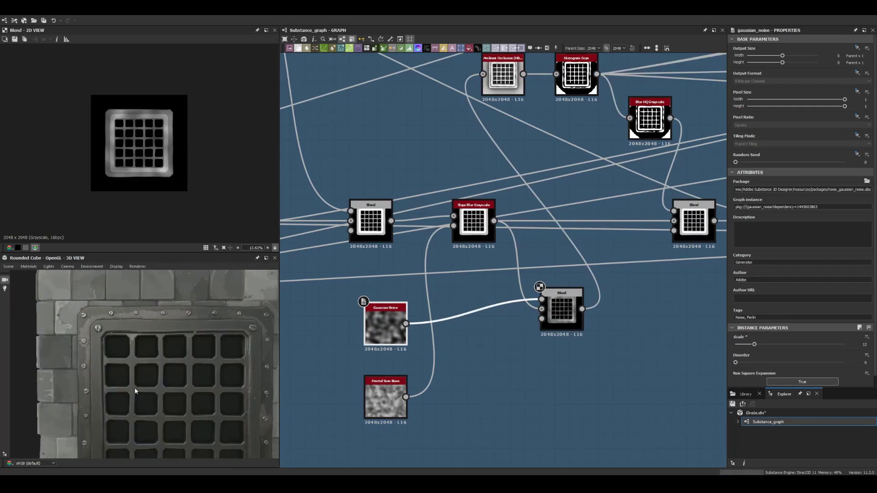
Step: Orbit the 3D preview onto the grate
left_click_drag(100, 334, 137, 302)
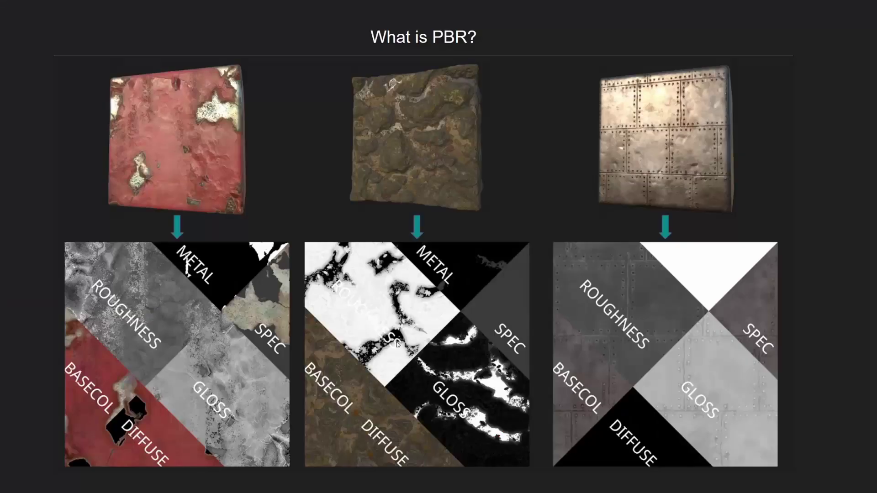
Step: Advance to the Limitations of PBR slide
left_click(574, 356)
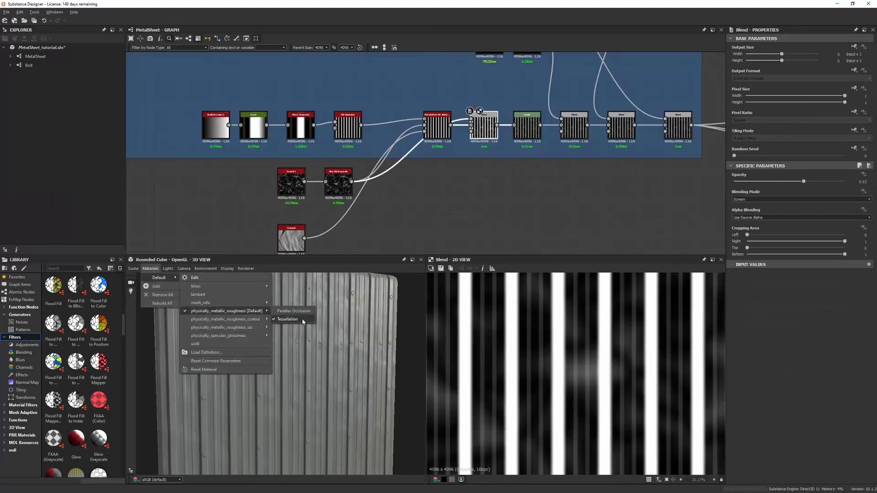
Step: Enable preview tessellation, colour the sheet dark blue, and add a Dirt_2 node
left_click(303, 319)
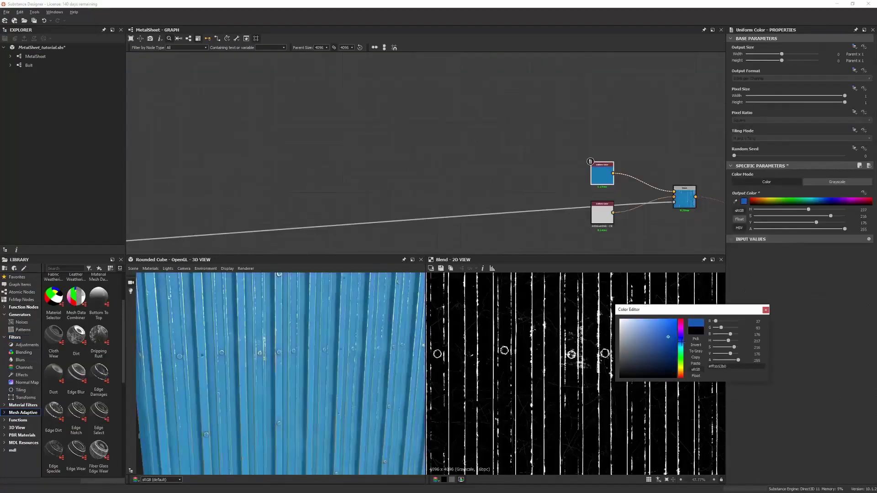
left_click_drag(668, 336, 672, 346)
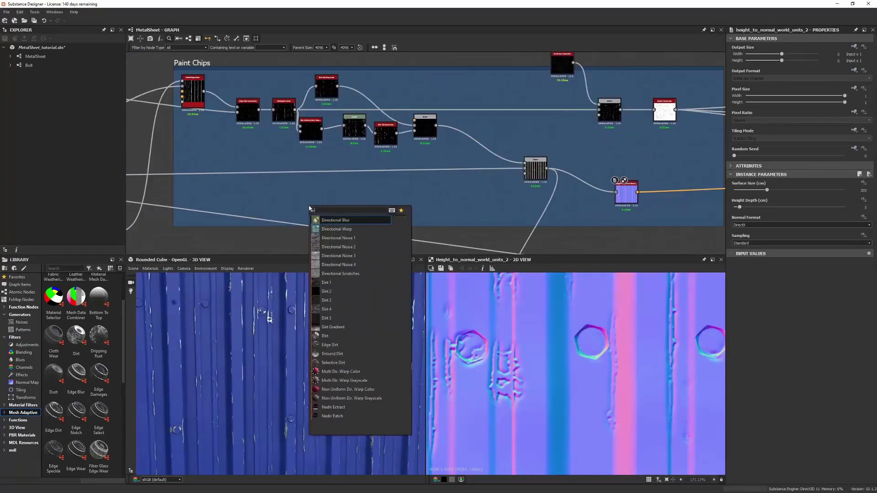
left_click(347, 214)
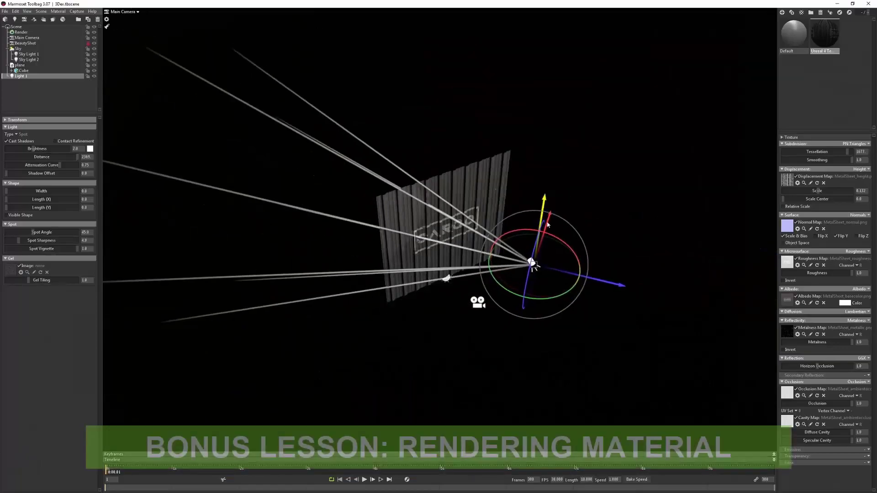